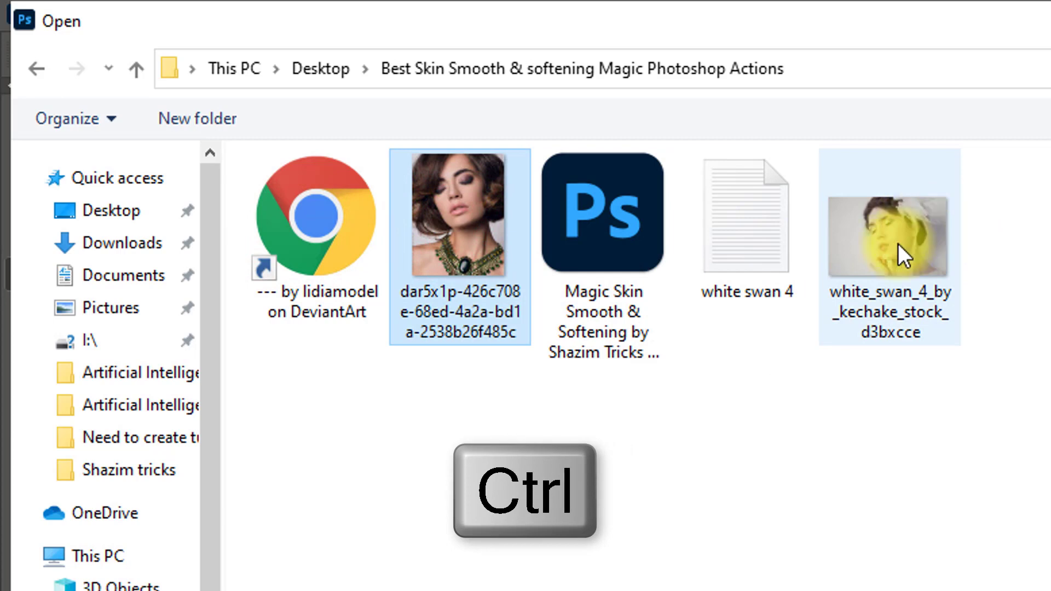
# Open both portrait photos together, the dark-haired model with the necklace and white_swan_4_by_kechake_stock_d3bxcce.
pyautogui.keyDown('ctrl'); pyautogui.click(898, 243); pyautogui.keyUp('ctrl')
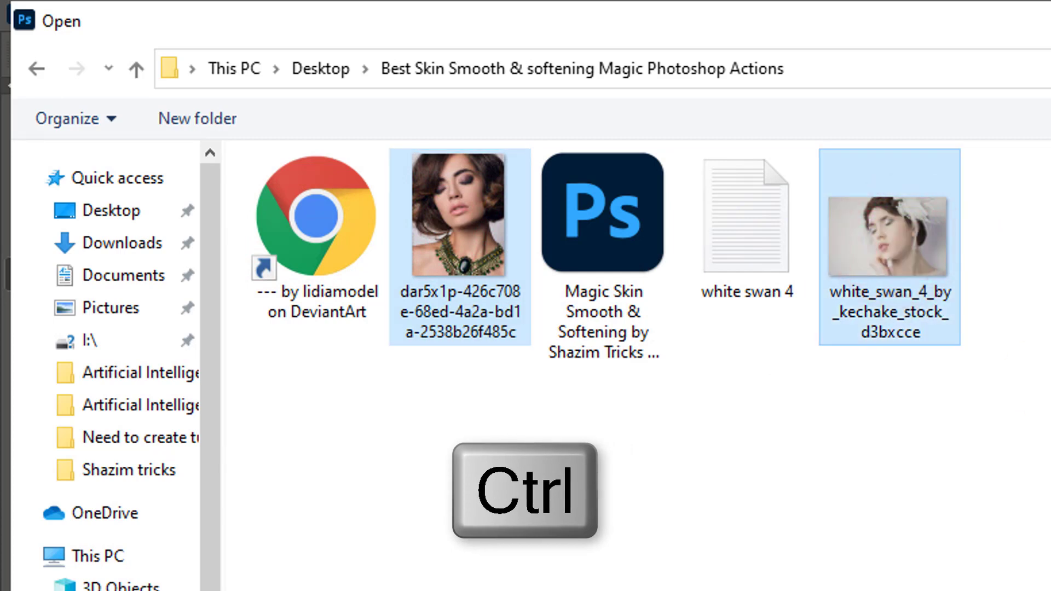
pyautogui.press('Return')
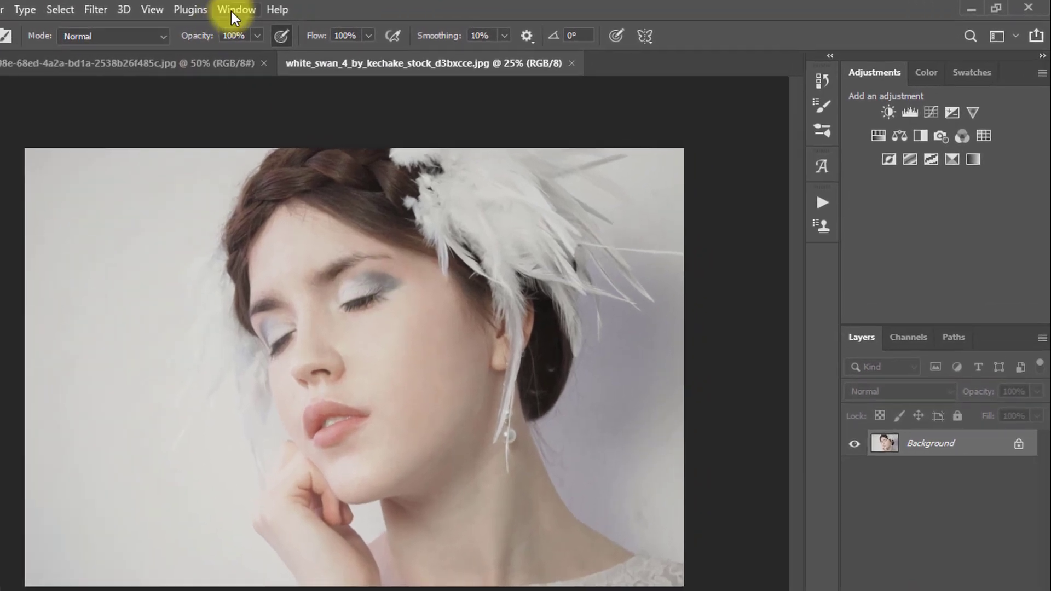
# Show the Actions panel as a floating panel and load the Magic Skin Smooth & Softening action file into it.
pyautogui.click(335, 8)
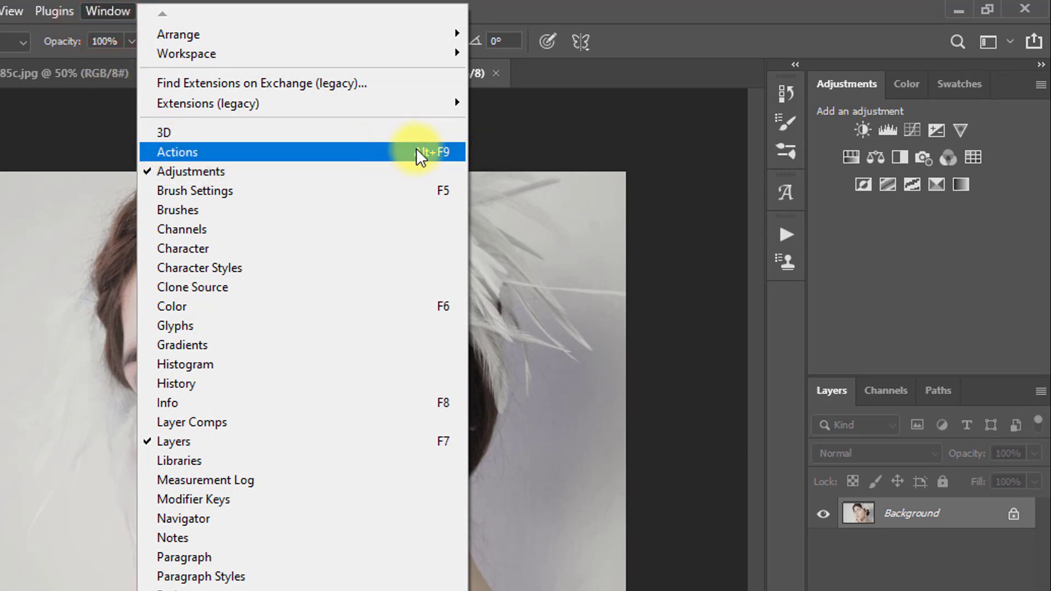
pyautogui.click(382, 152)
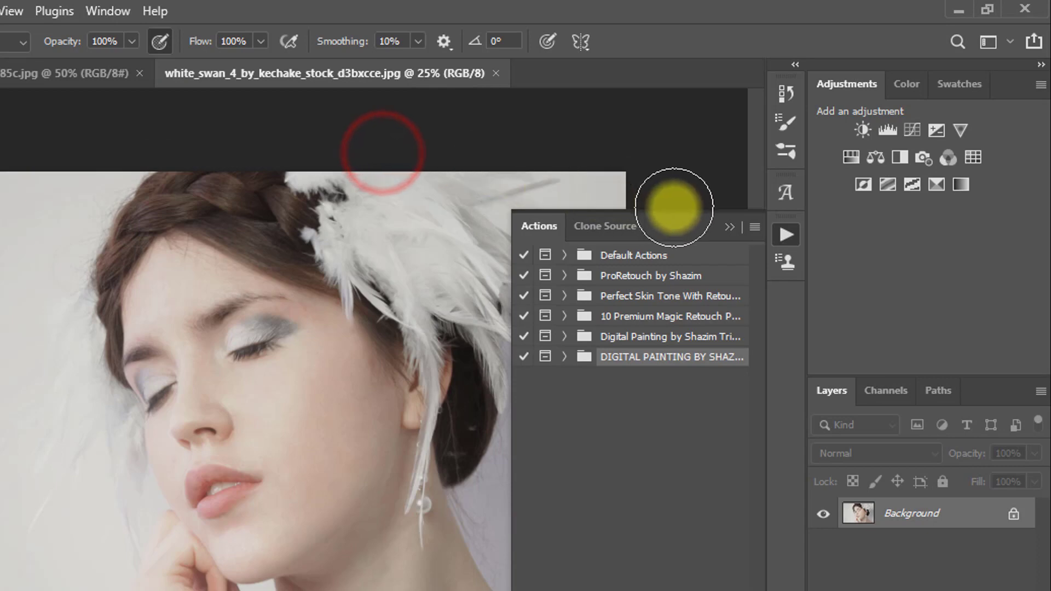
pyautogui.moveTo(752, 229); pyautogui.dragTo(679, 107)
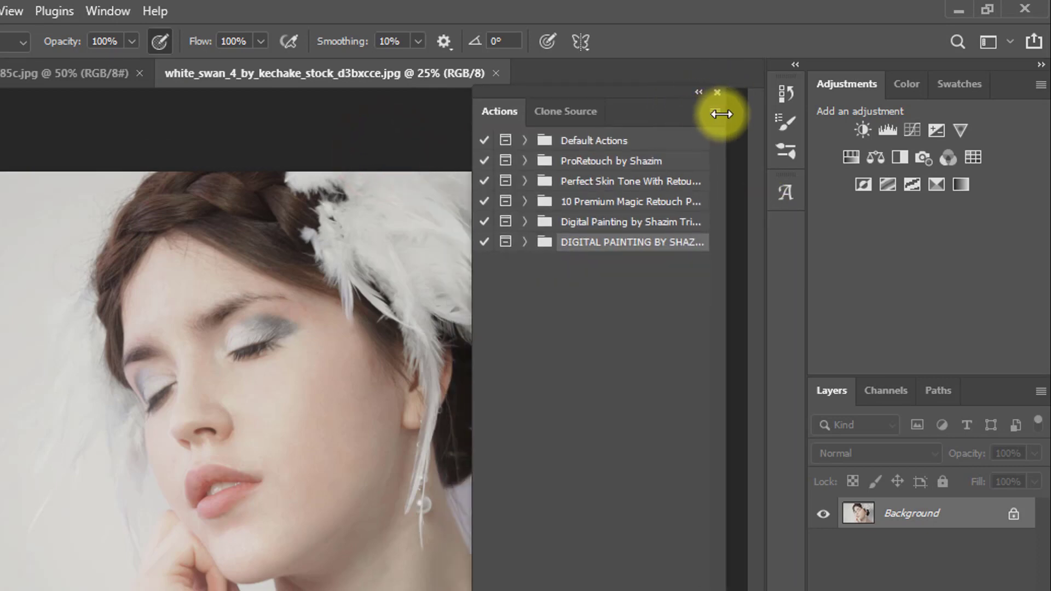
pyautogui.click(717, 113)
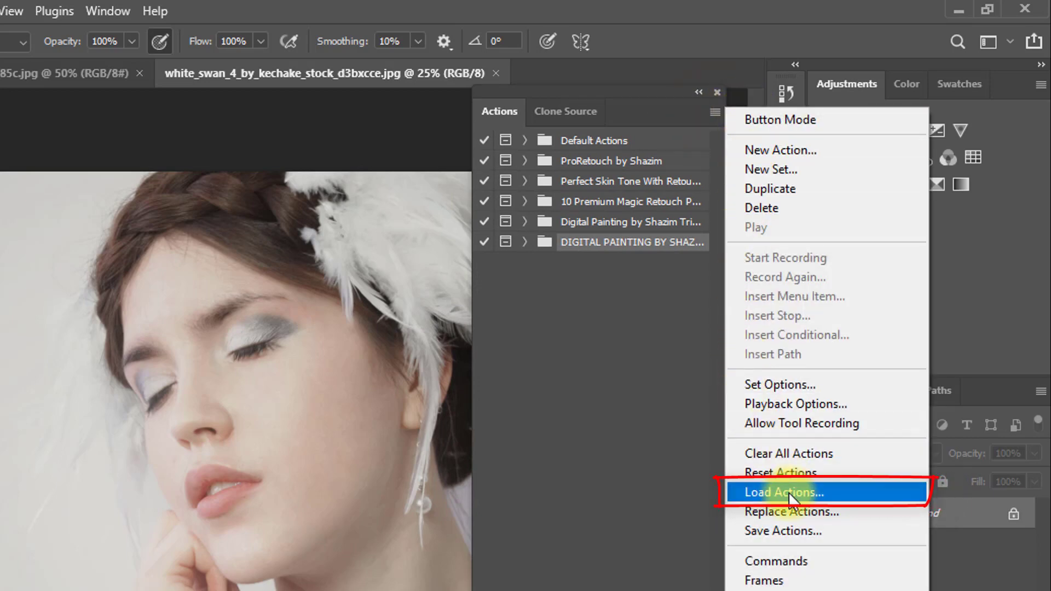
pyautogui.click(808, 488)
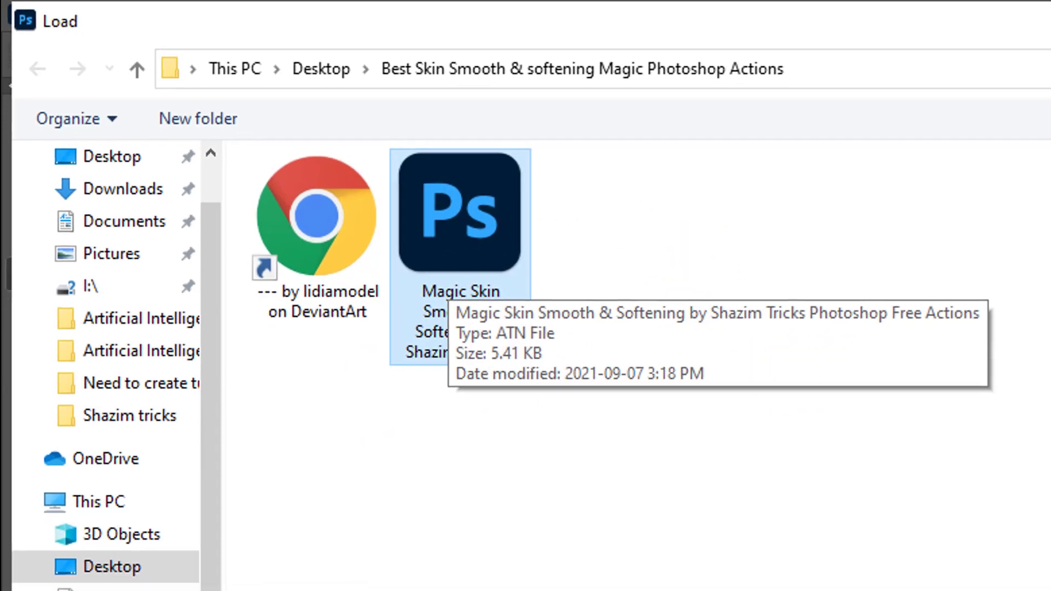
pyautogui.click(915, 568)
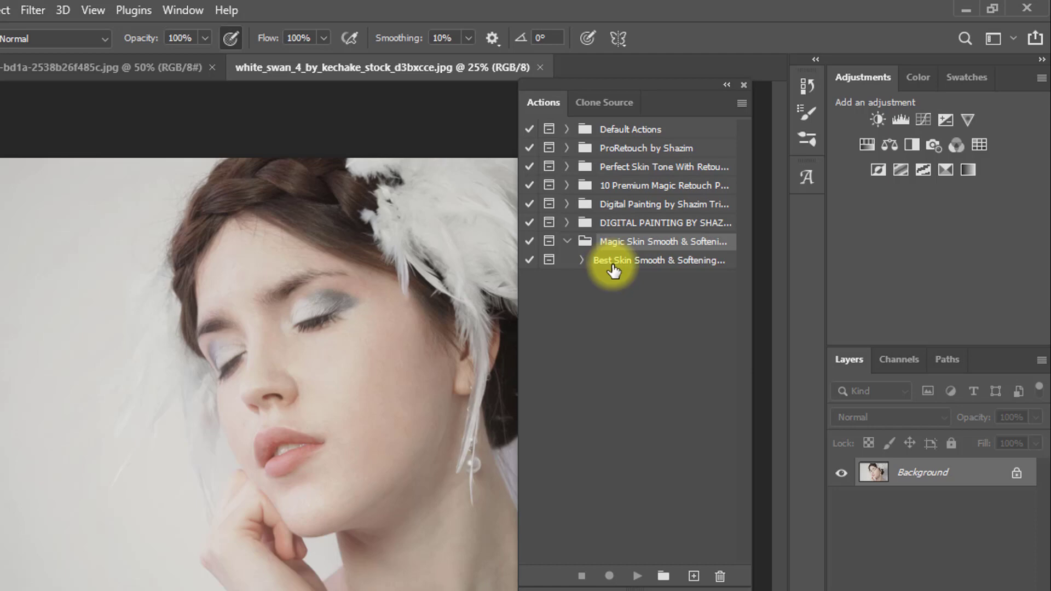
# Play the Best Skin Smooth & Softening action from the Magic Skin Smooth & Softening set on the white swan portrait.
pyautogui.click(695, 200)
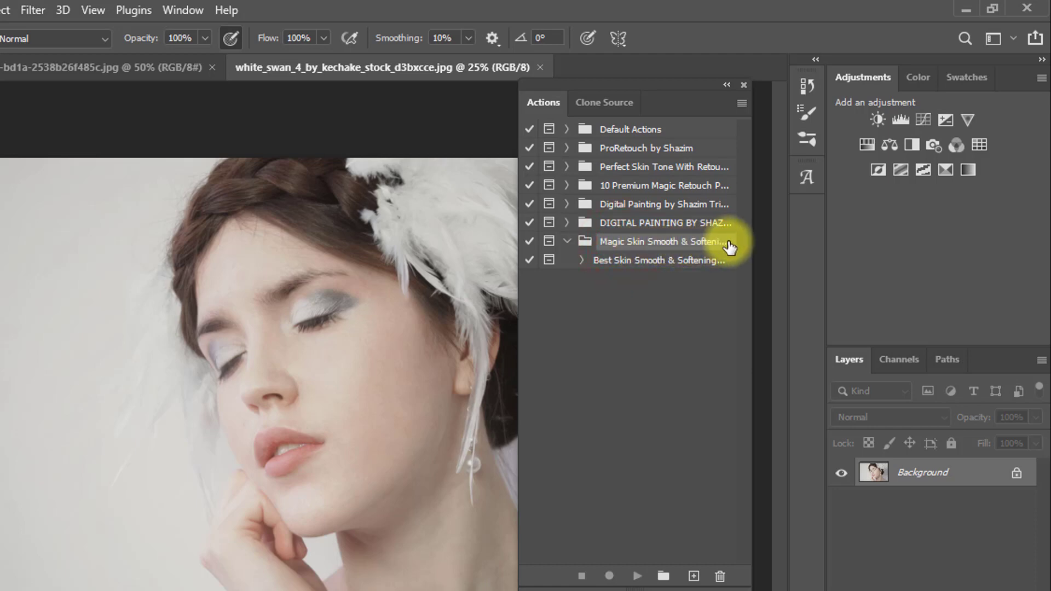
pyautogui.click(599, 261)
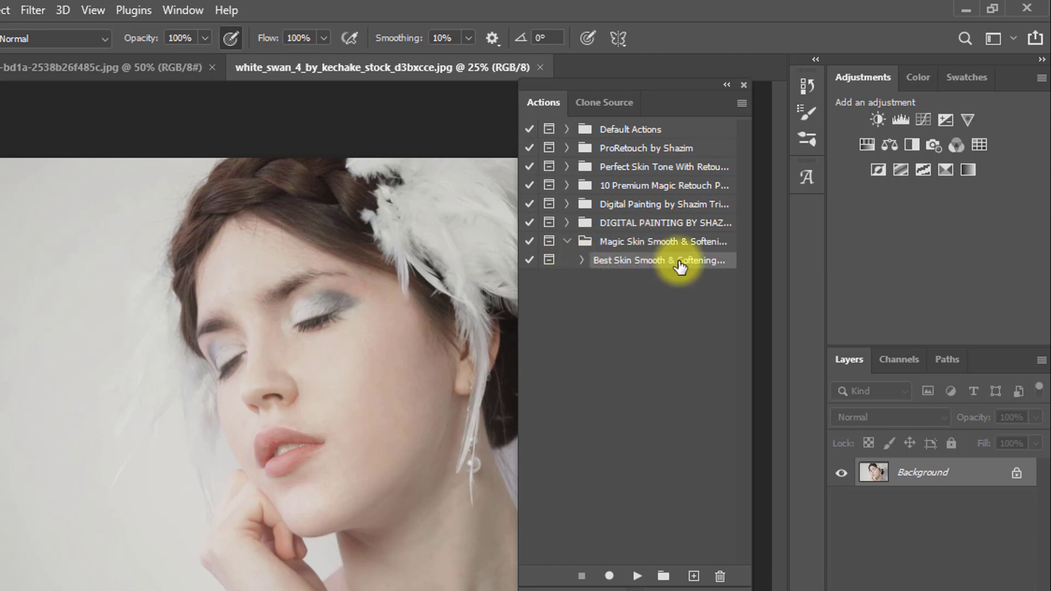
pyautogui.click(710, 264)
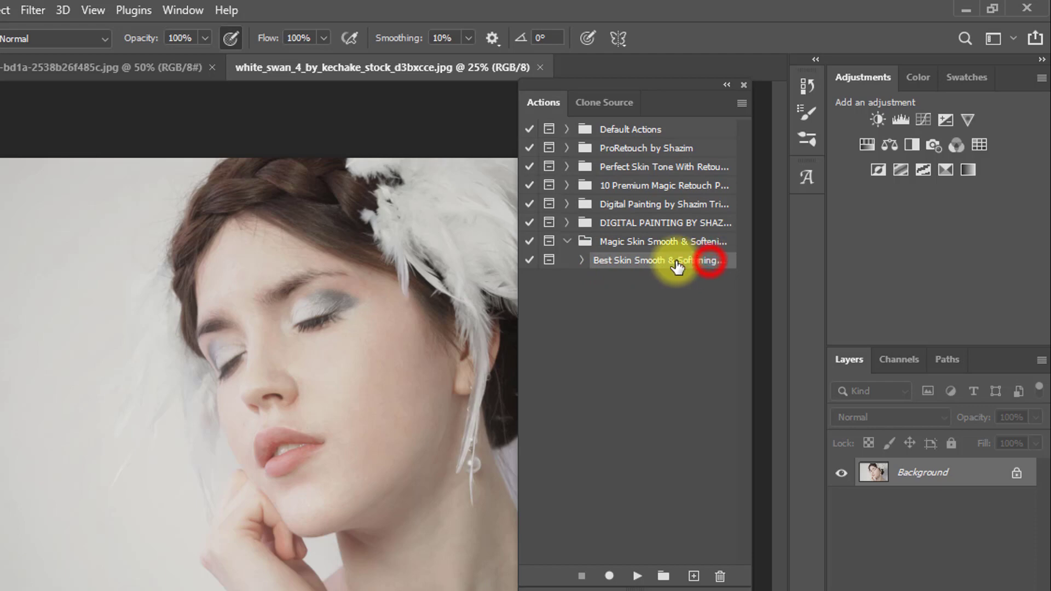
pyautogui.click(604, 261)
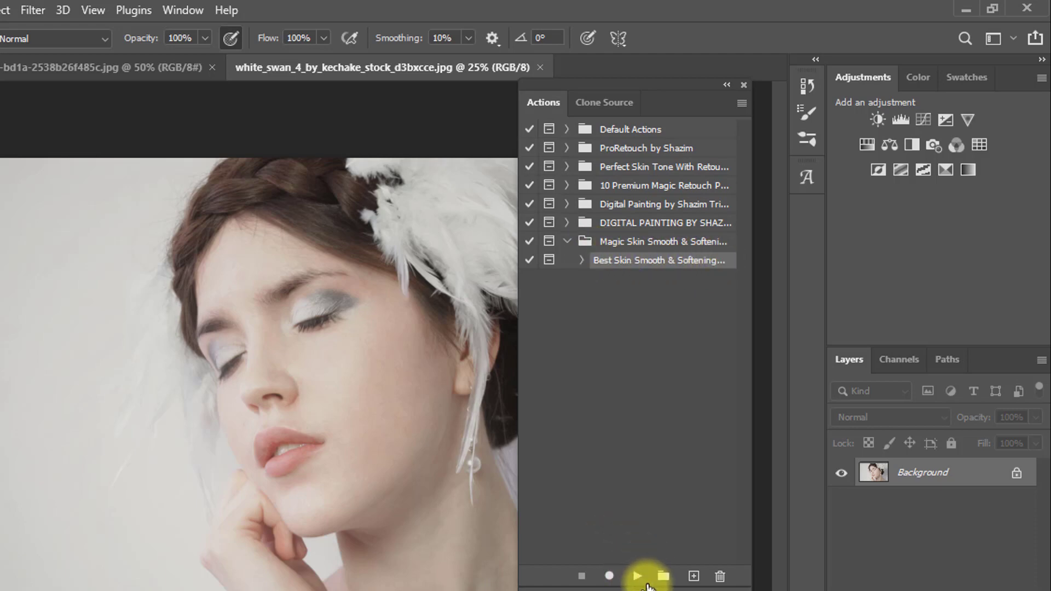
pyautogui.click(636, 576)
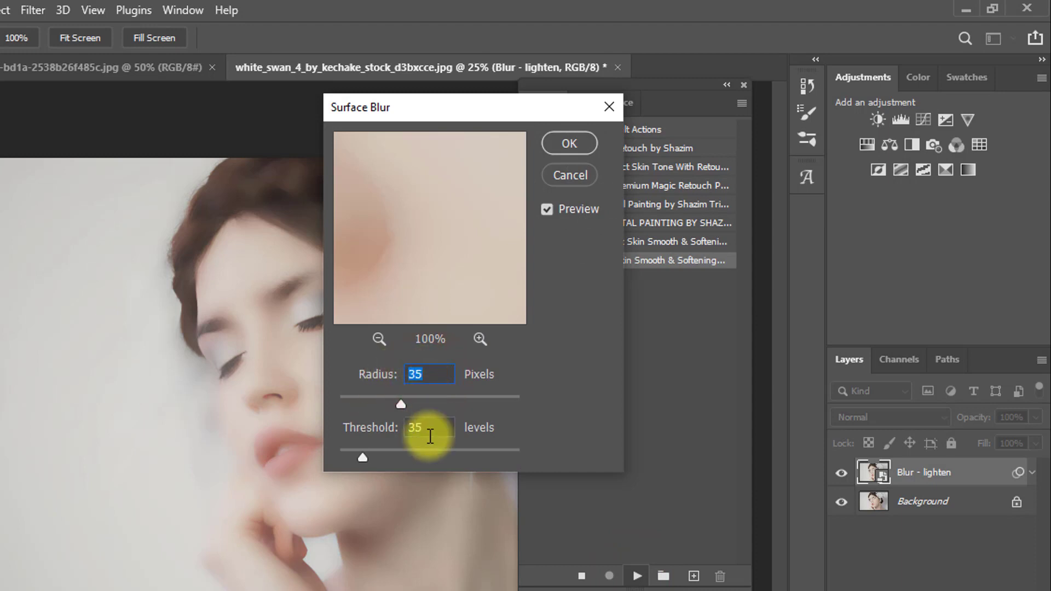
# Apply the Surface Blur with a 34-pixel radius and threshold 35, and accept the Gaussian Blur at 8.0 pixels.
pyautogui.moveTo(427, 432); pyautogui.dragTo(404, 433)
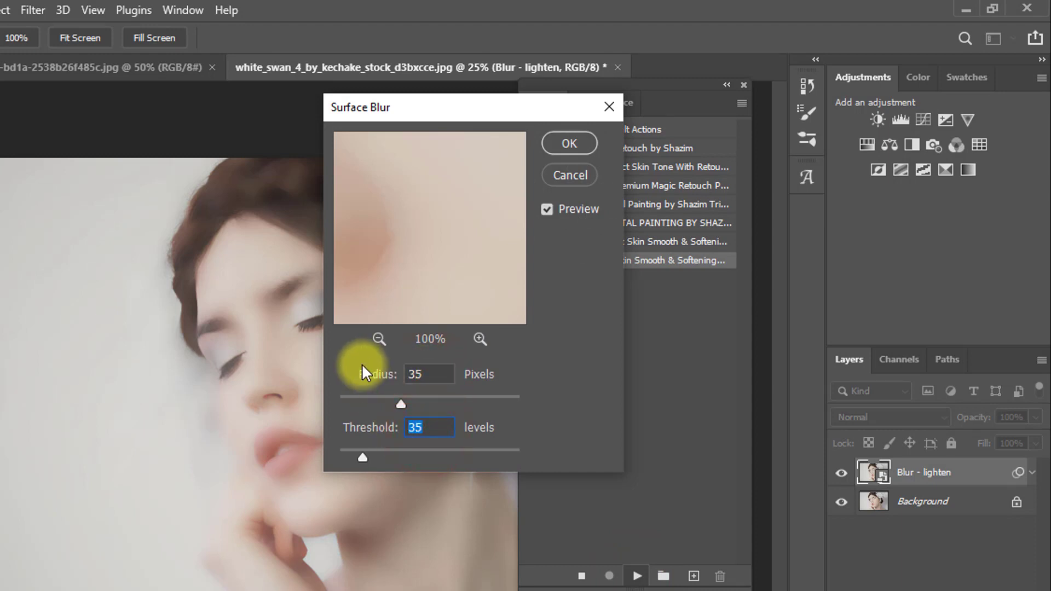
pyautogui.moveTo(428, 375); pyautogui.dragTo(409, 385)
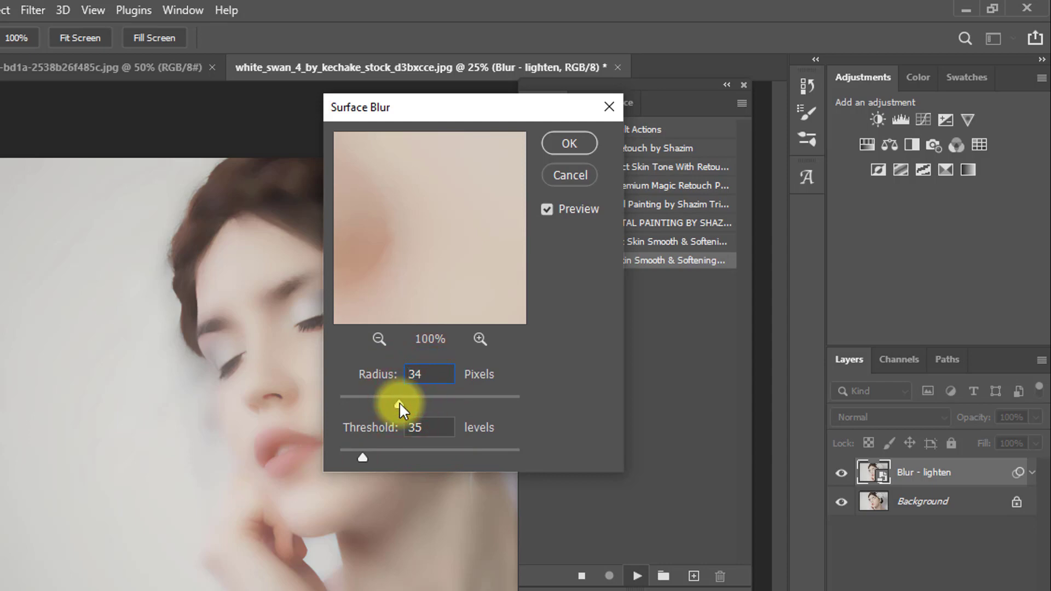
pyautogui.click(572, 143)
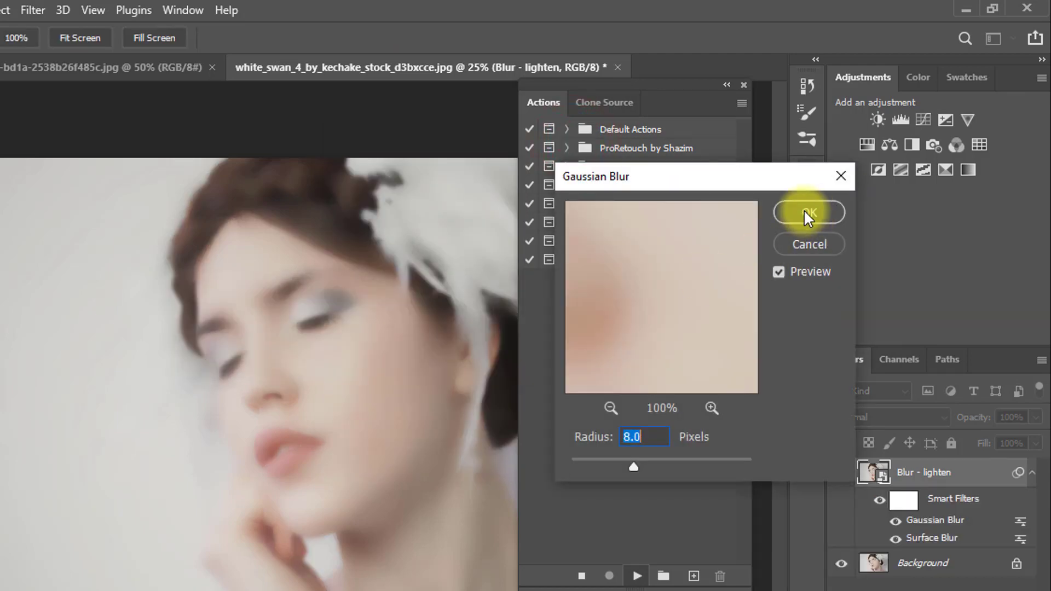
pyautogui.click(804, 213)
pyautogui.click(705, 243)
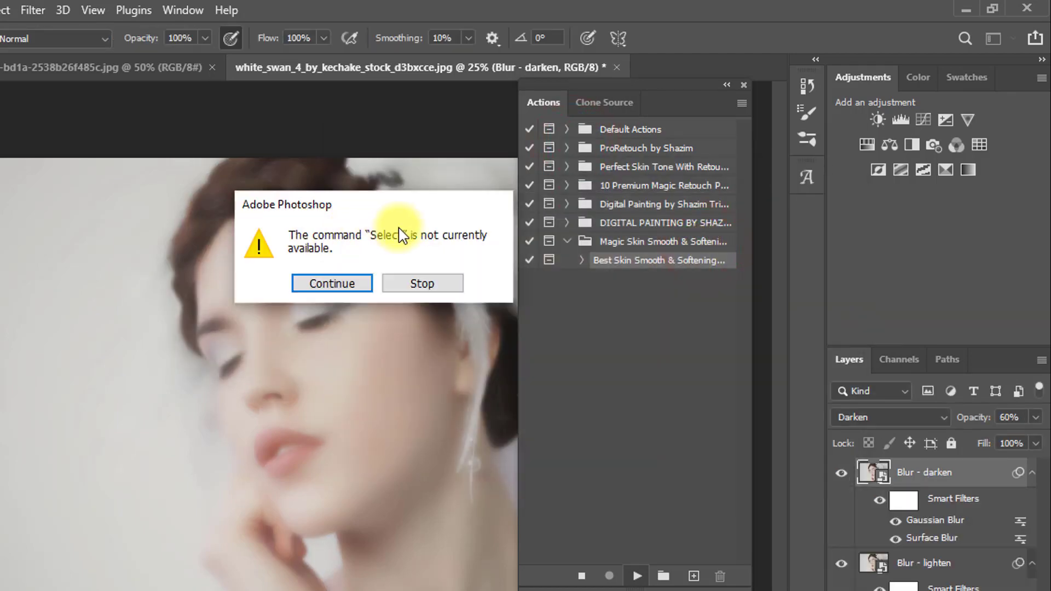
# Let the action continue past the unavailable Select command and the closing message until it finishes.
pyautogui.click(332, 285)
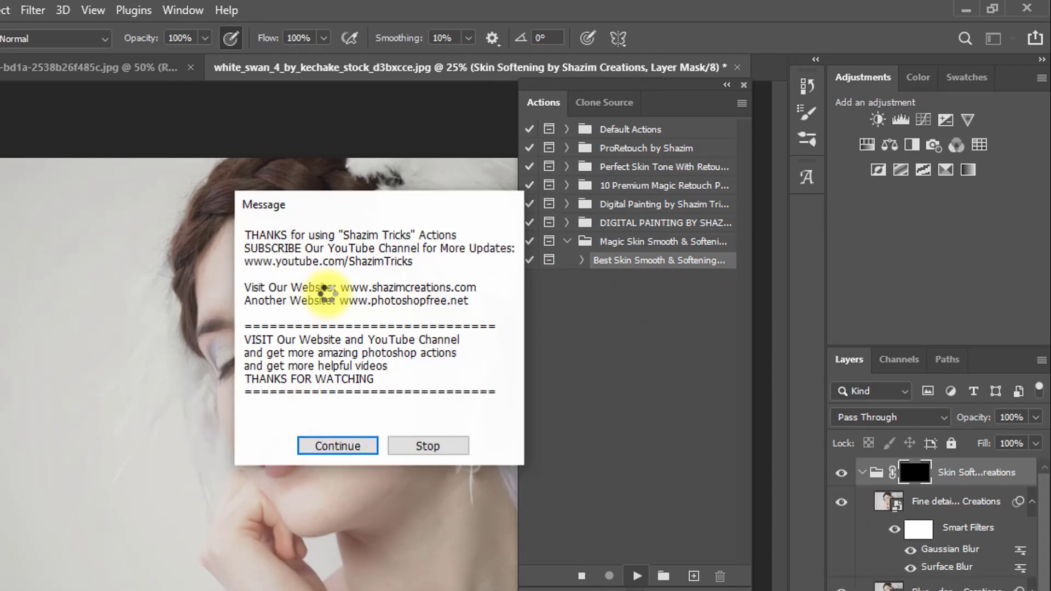
pyautogui.moveTo(339, 206); pyautogui.dragTo(347, 274)
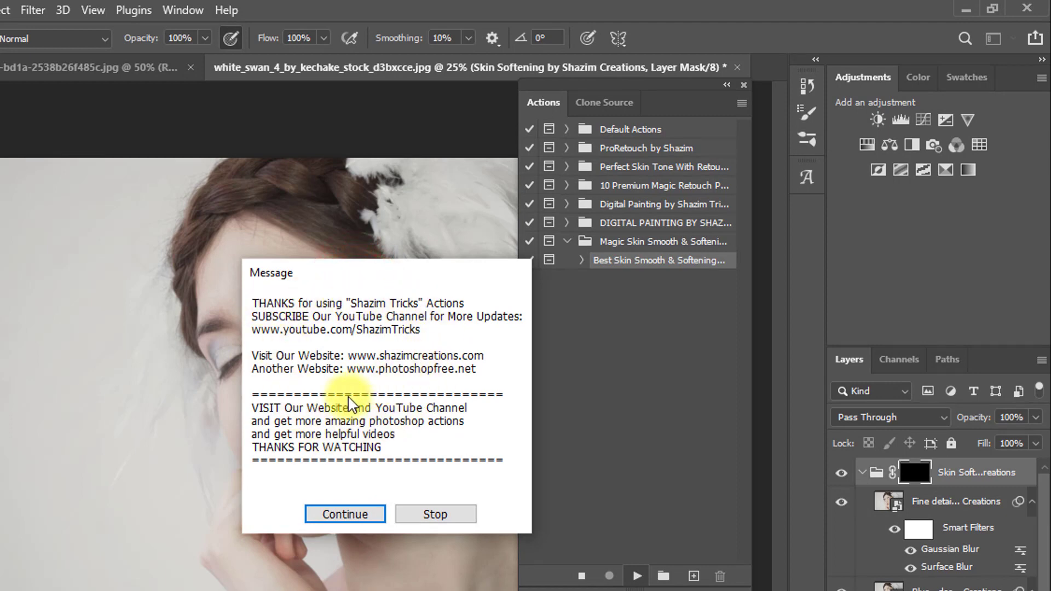
pyautogui.click(344, 514)
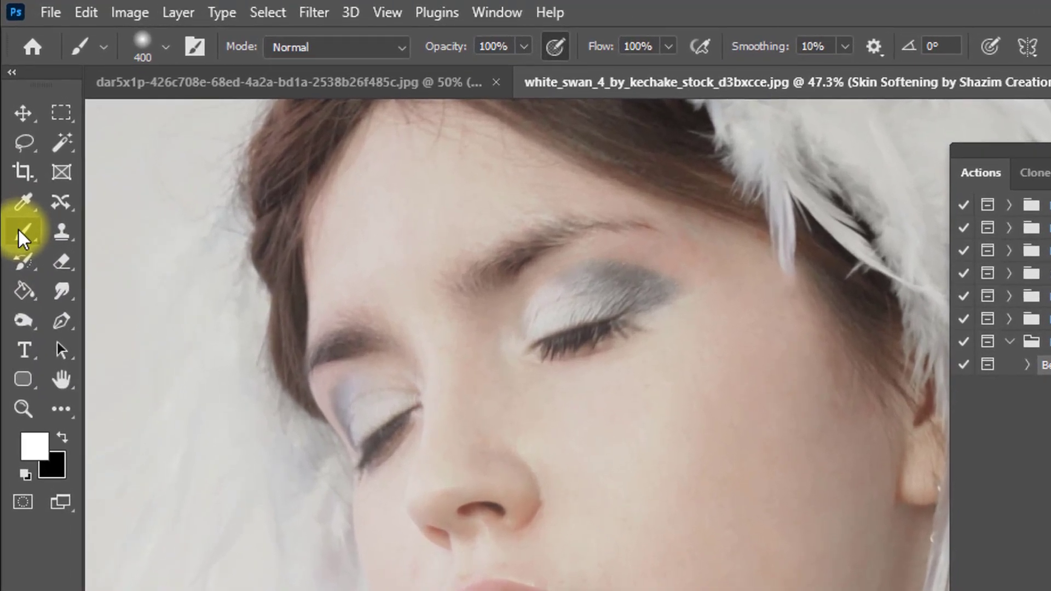
# Paint white on the Skin Softening group's mask over the cheek and the skin around the eye, using the Brush at 100% opacity and flow.
pyautogui.rightClick(22, 236)
pyautogui.click(131, 228)
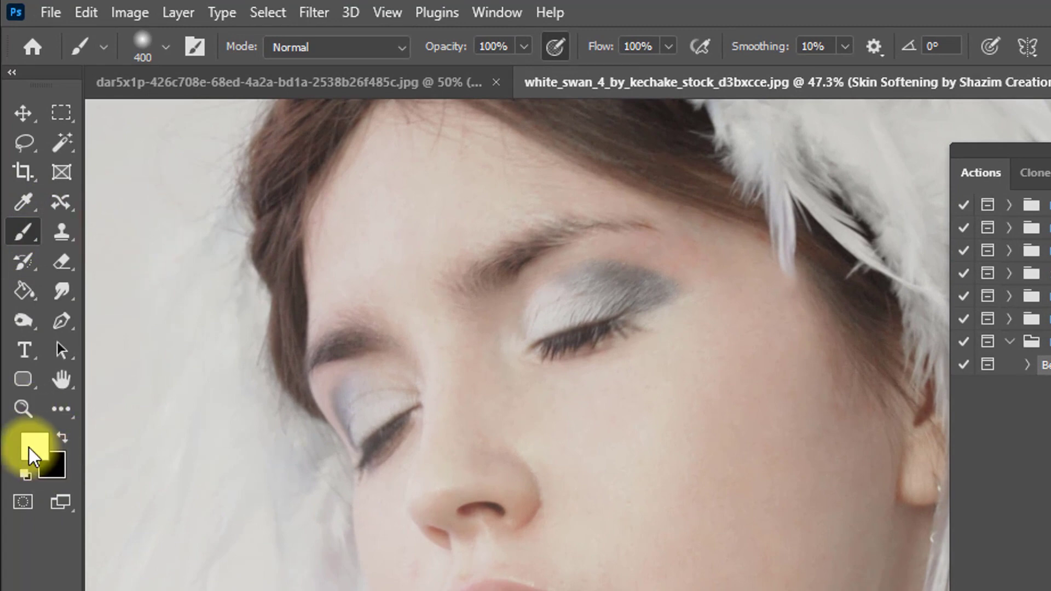
pyautogui.click(458, 47)
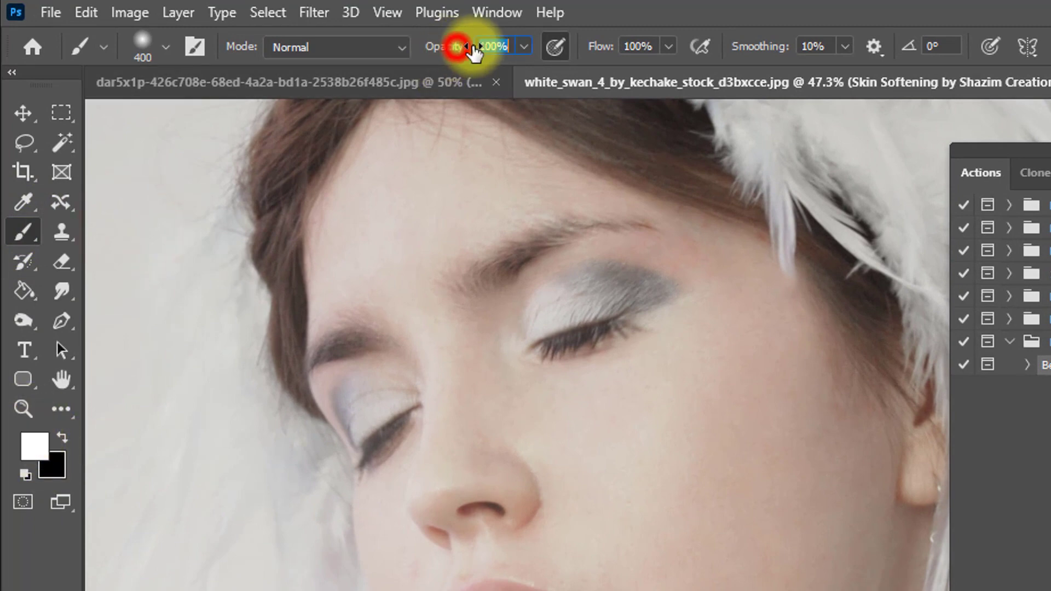
pyautogui.click(606, 47)
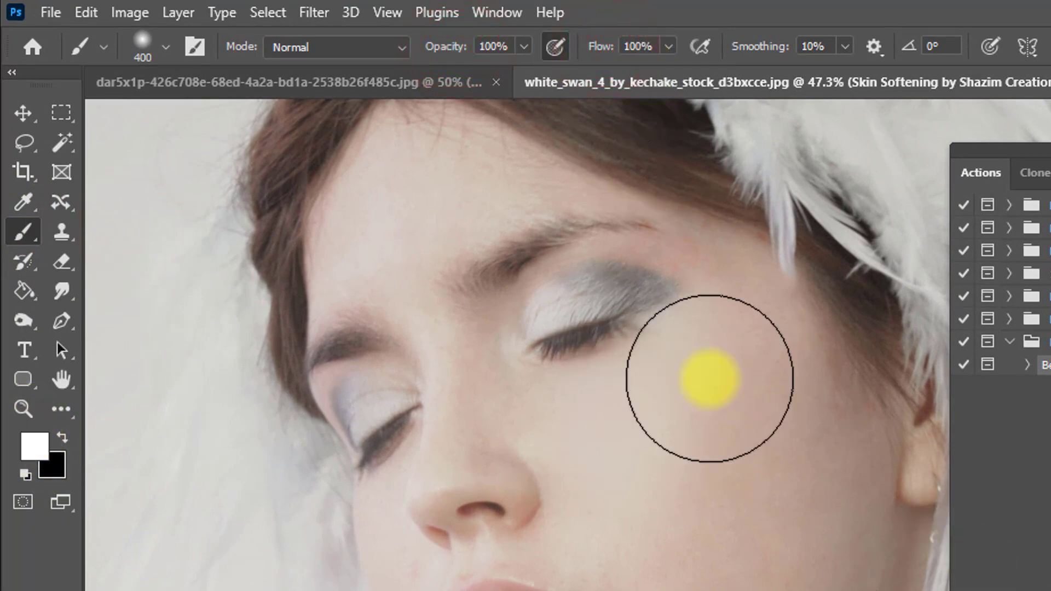
pyautogui.press('[')
pyautogui.press('[')
pyautogui.press('[')
pyautogui.press('[')
pyautogui.press('[')
pyautogui.press('[')
pyautogui.press('[')
pyautogui.press('[')
pyautogui.press('[')
pyautogui.moveTo(697, 254)
pyautogui.mouseDown()
pyautogui.moveTo(640, 247)
pyautogui.moveTo(580, 259)
pyautogui.mouseUp()
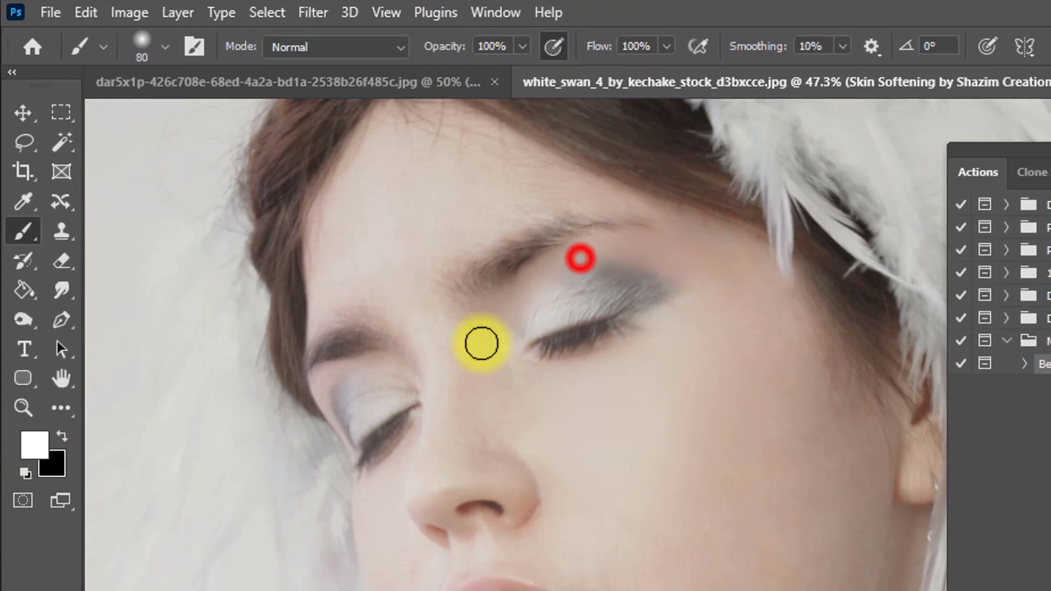
pyautogui.press(']')
pyautogui.press(']')
pyautogui.press(']')
pyautogui.press(']')
pyautogui.moveTo(668, 412)
pyautogui.mouseDown()
pyautogui.moveTo(739, 297)
pyautogui.moveTo(752, 346)
pyautogui.moveTo(728, 284)
pyautogui.mouseUp()
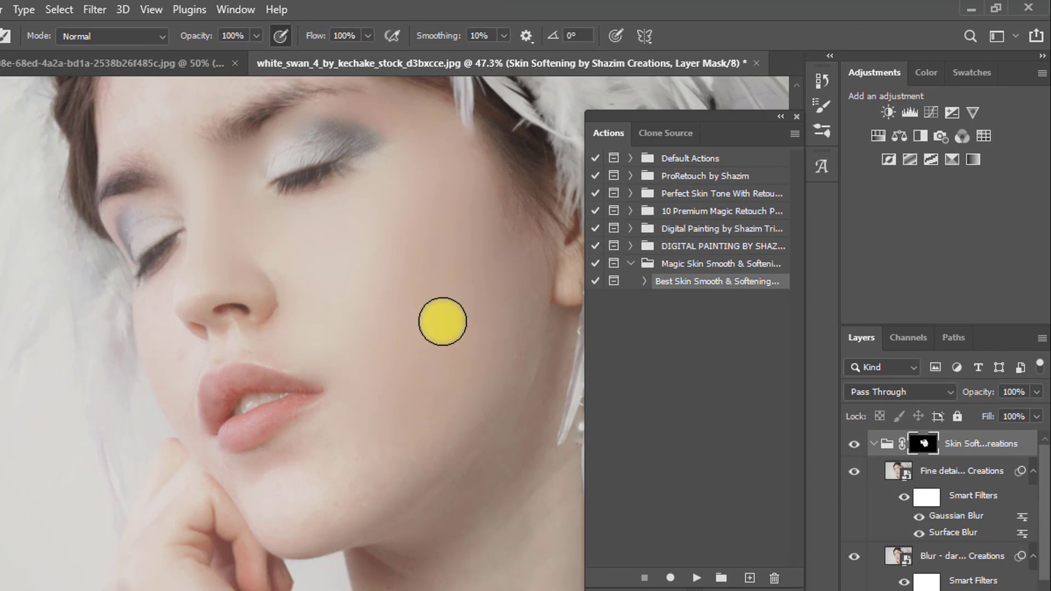
pyautogui.moveTo(400, 299); pyautogui.dragTo(394, 378)
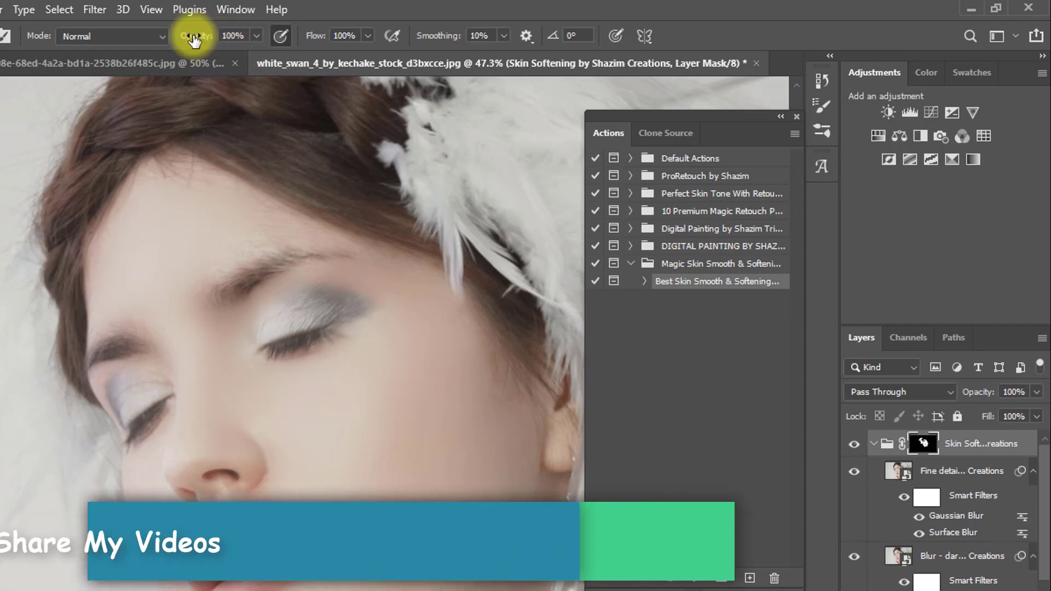
# Set the brush to 77% opacity and 80% flow, and paint the softening mask over the forehead and temple.
pyautogui.moveTo(193, 39); pyautogui.dragTo(176, 37)
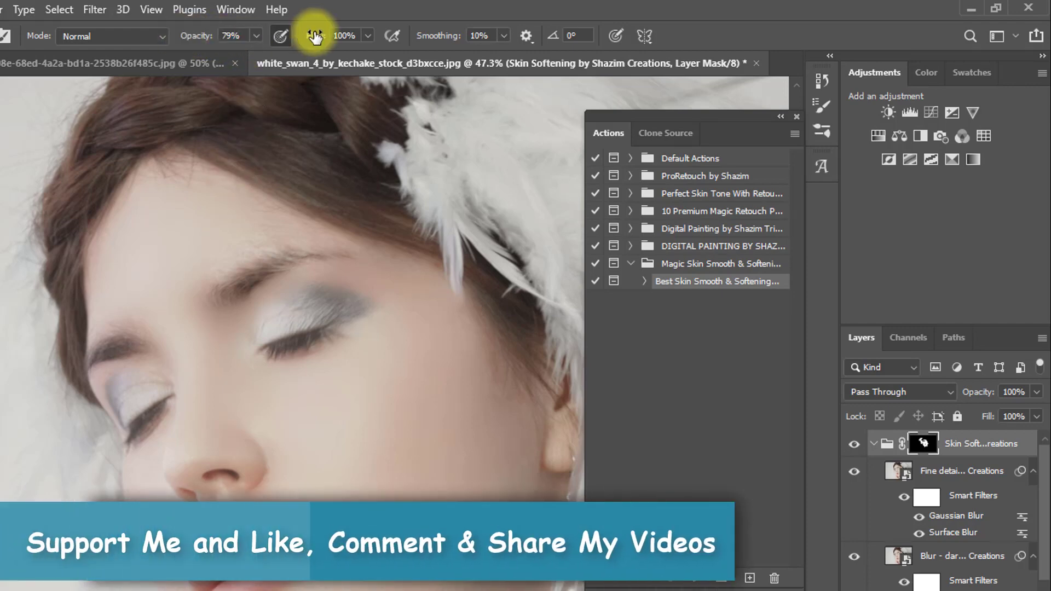
pyautogui.moveTo(314, 37); pyautogui.dragTo(293, 34)
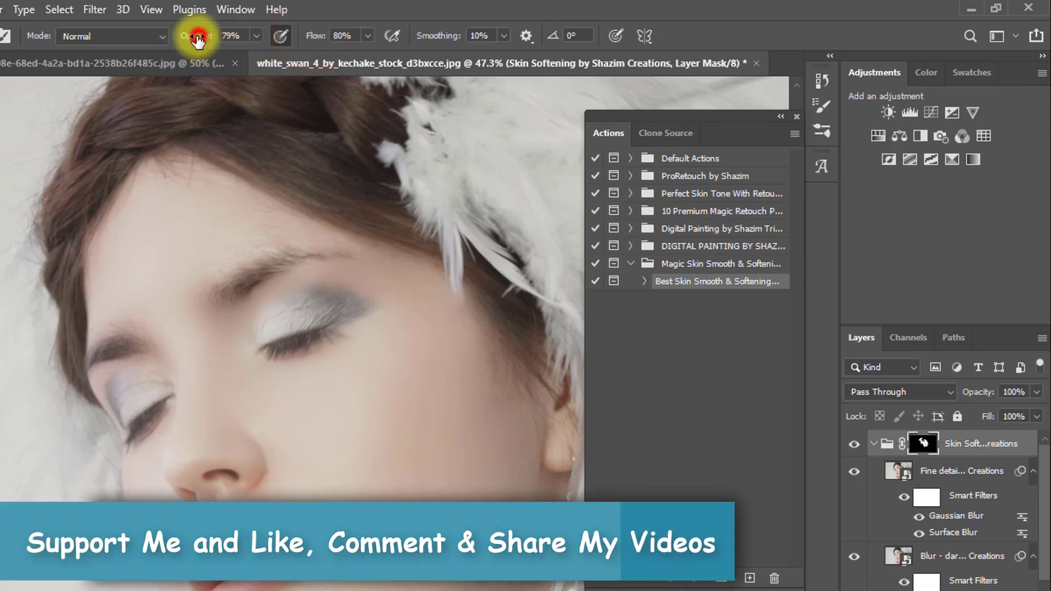
pyautogui.moveTo(199, 37); pyautogui.dragTo(197, 37)
pyautogui.moveTo(373, 455); pyautogui.dragTo(392, 386)
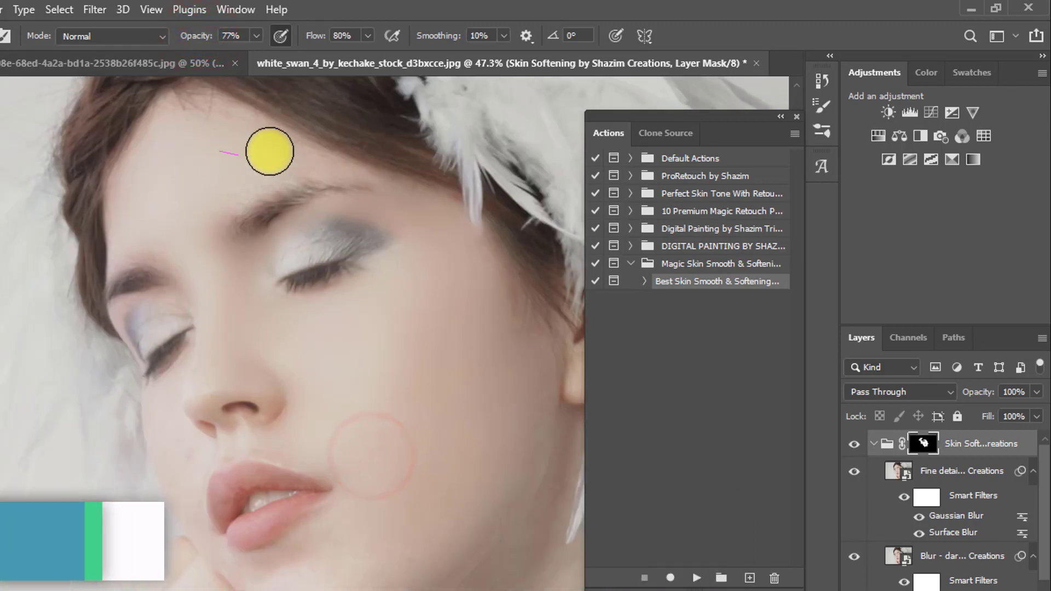
pyautogui.moveTo(140, 206); pyautogui.dragTo(215, 196)
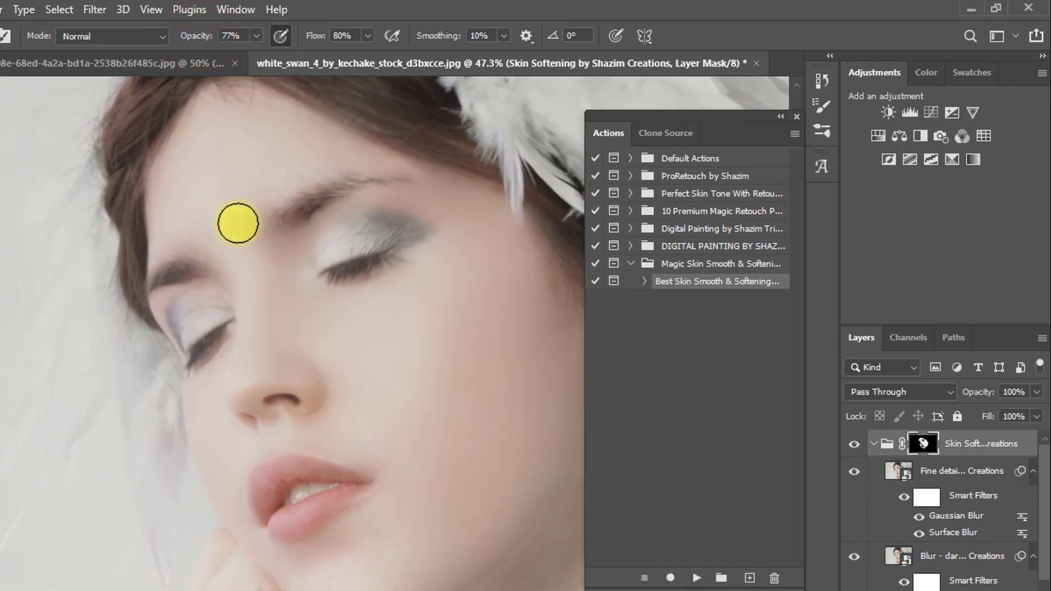
pyautogui.click(274, 129)
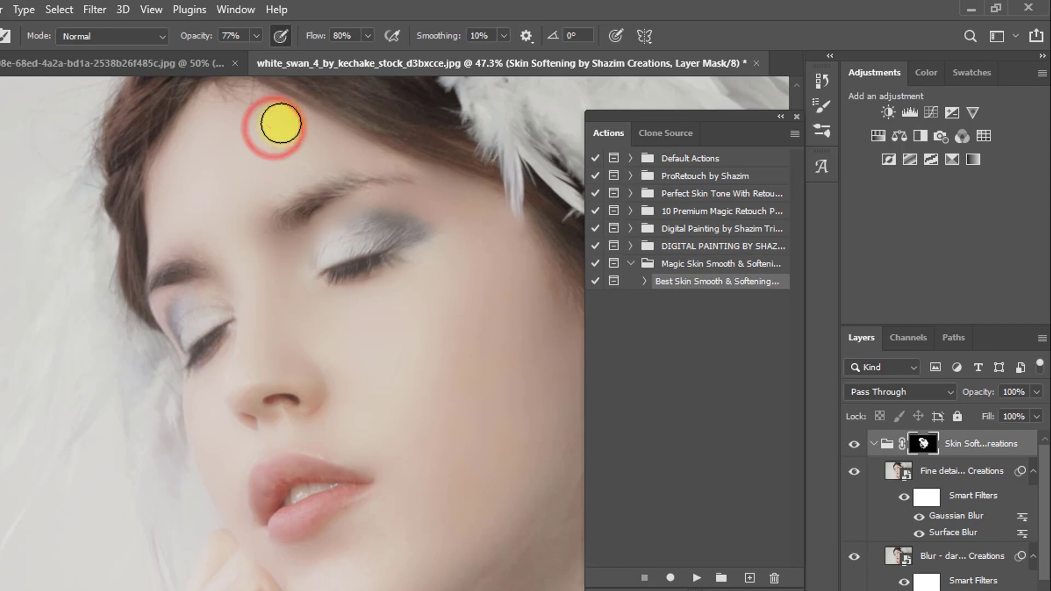
pyautogui.click(449, 199)
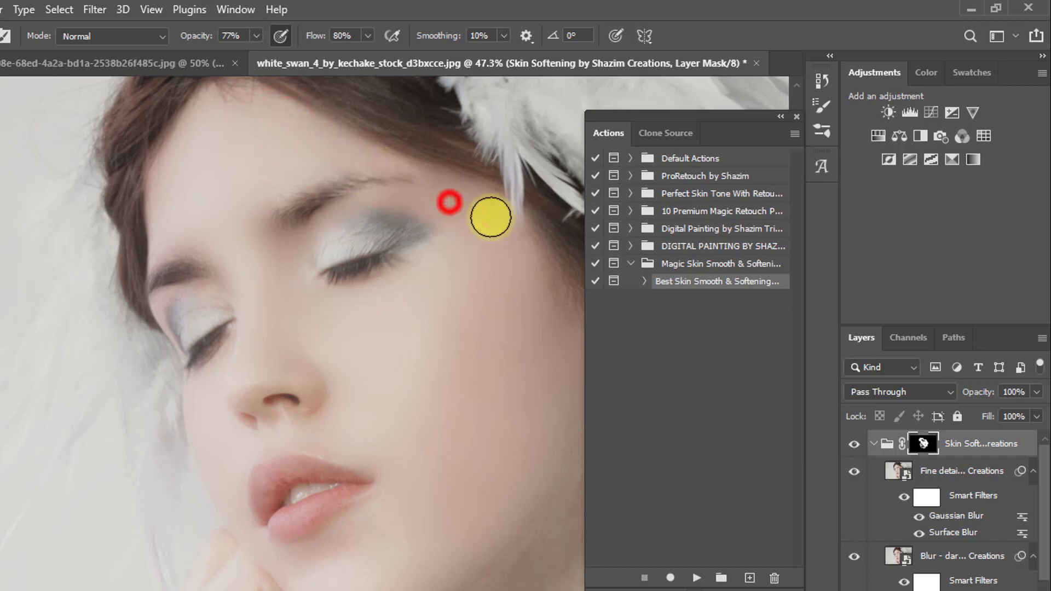
# Paint the softening mask over the outer cheek, along the jawline and down to the chin.
pyautogui.moveTo(495, 277); pyautogui.dragTo(344, 189)
pyautogui.click(344, 188)
pyautogui.click(377, 340)
pyautogui.click(349, 396)
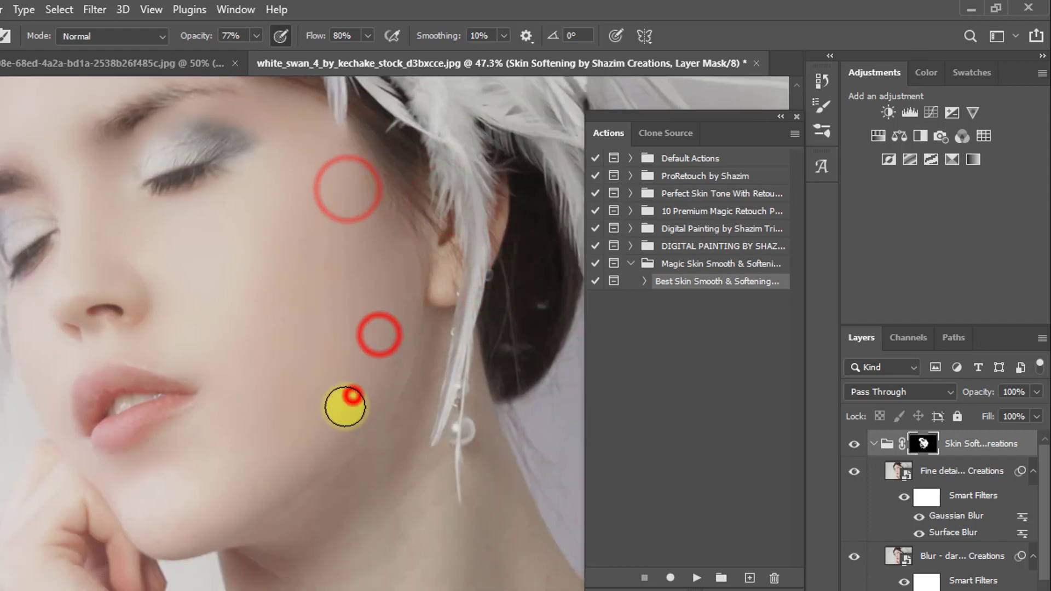
pyautogui.moveTo(352, 371); pyautogui.dragTo(308, 433)
pyautogui.moveTo(314, 426); pyautogui.dragTo(274, 486)
pyautogui.moveTo(298, 455); pyautogui.dragTo(288, 473)
pyautogui.moveTo(282, 475); pyautogui.dragTo(232, 507)
pyautogui.moveTo(388, 294); pyautogui.dragTo(365, 404)
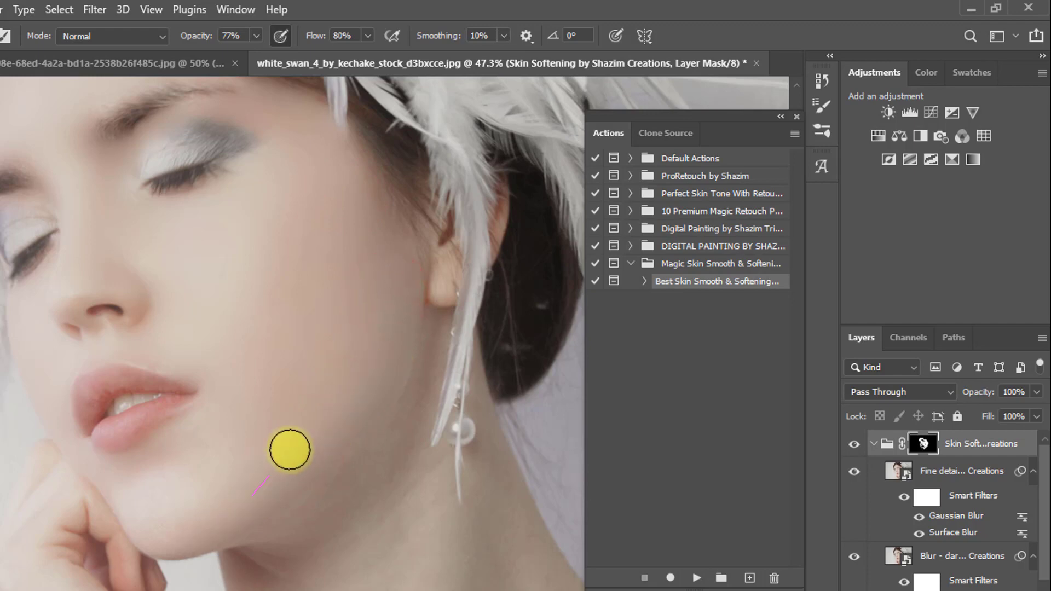
pyautogui.scroll(-3, 362, 364)
pyautogui.click(352, 367)
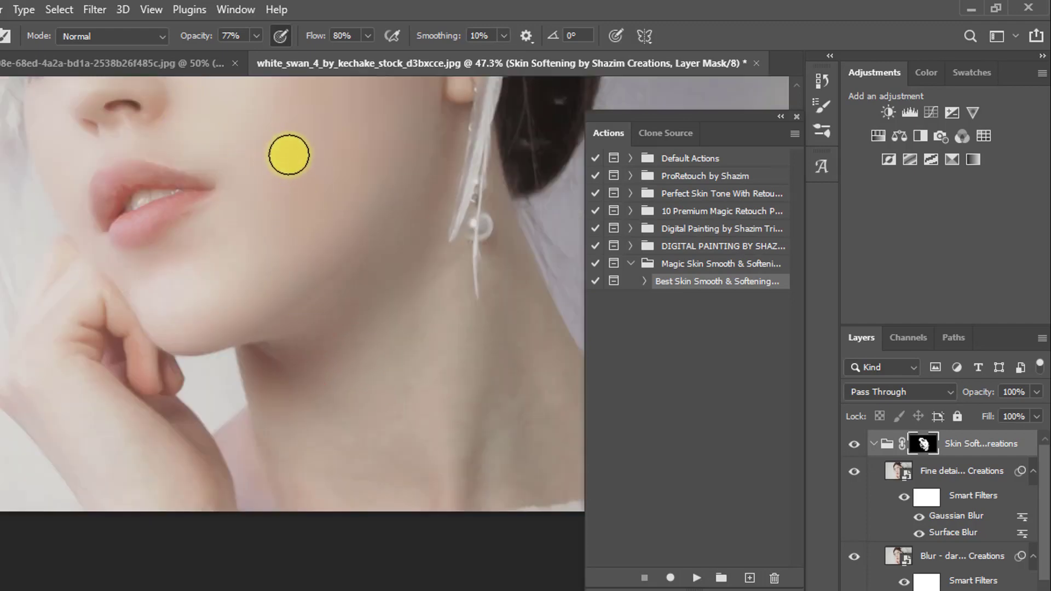
pyautogui.click(270, 148)
pyautogui.scroll(2, 276, 229)
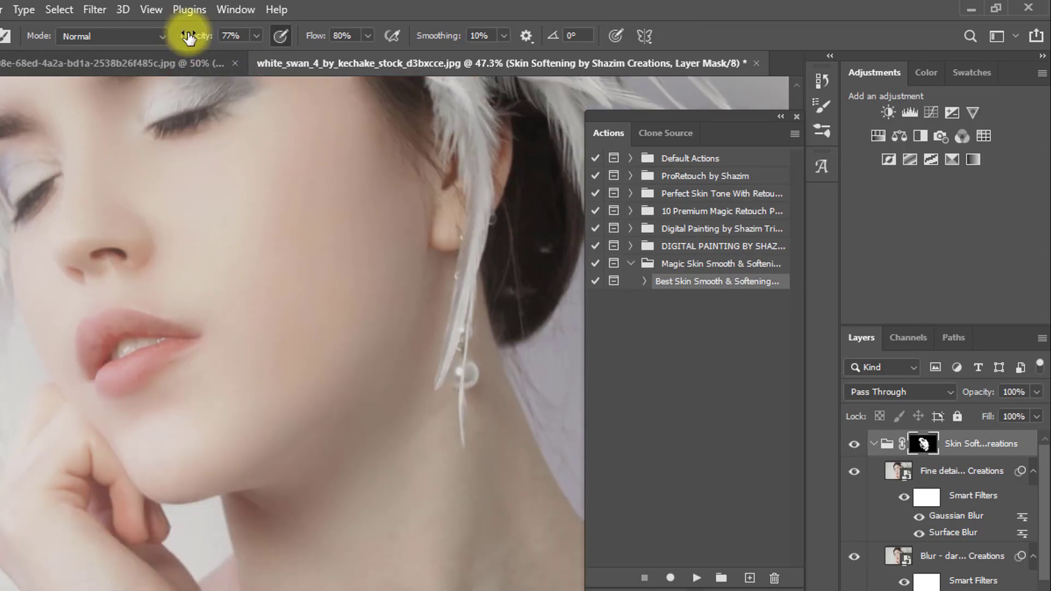
# Set the brush to 91% opacity and 92% flow, and paint the softening mask over the neck down to the collar.
pyautogui.moveTo(188, 36)
pyautogui.mouseDown()
pyautogui.moveTo(237, 36)
pyautogui.moveTo(194, 36)
pyautogui.mouseUp()
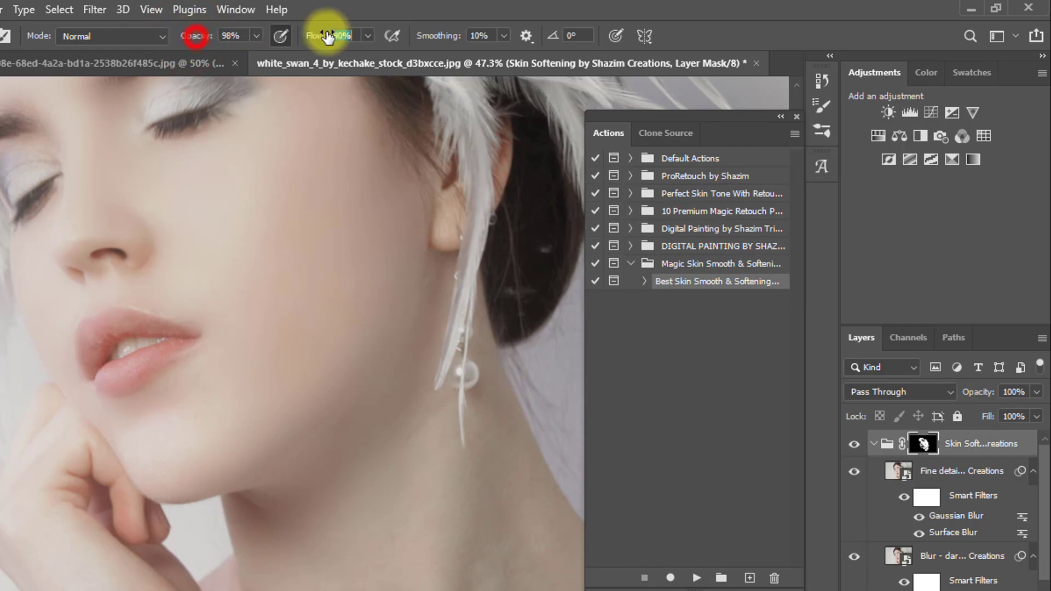
pyautogui.moveTo(325, 35); pyautogui.dragTo(348, 35)
pyautogui.moveTo(202, 39); pyautogui.dragTo(196, 37)
pyautogui.moveTo(396, 410); pyautogui.dragTo(234, 89)
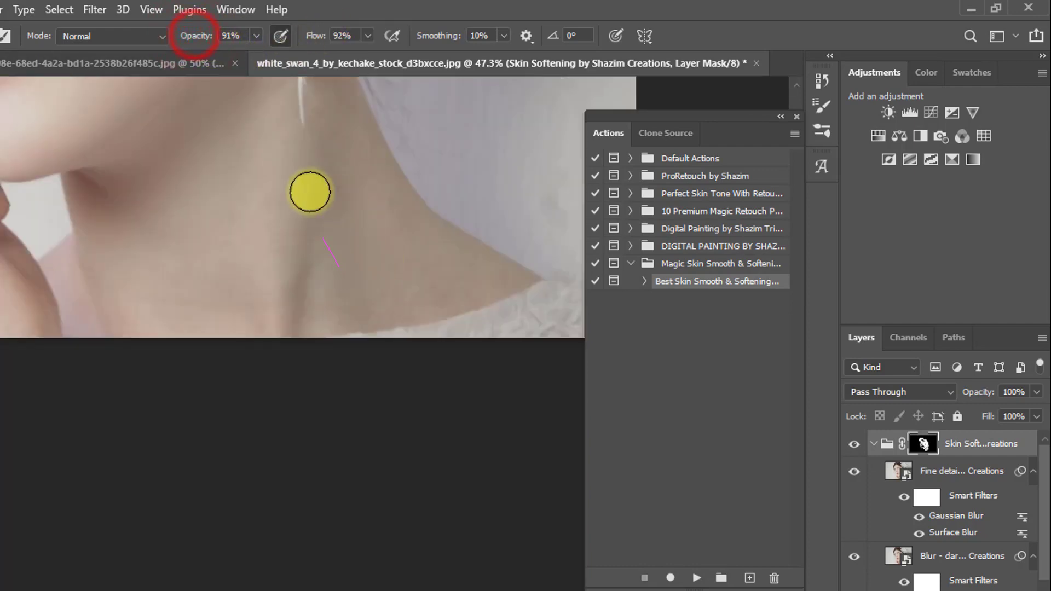
pyautogui.moveTo(333, 271)
pyautogui.mouseDown()
pyautogui.moveTo(330, 185)
pyautogui.moveTo(281, 260)
pyautogui.moveTo(273, 251)
pyautogui.moveTo(403, 274)
pyautogui.moveTo(354, 280)
pyautogui.moveTo(409, 273)
pyautogui.mouseUp()
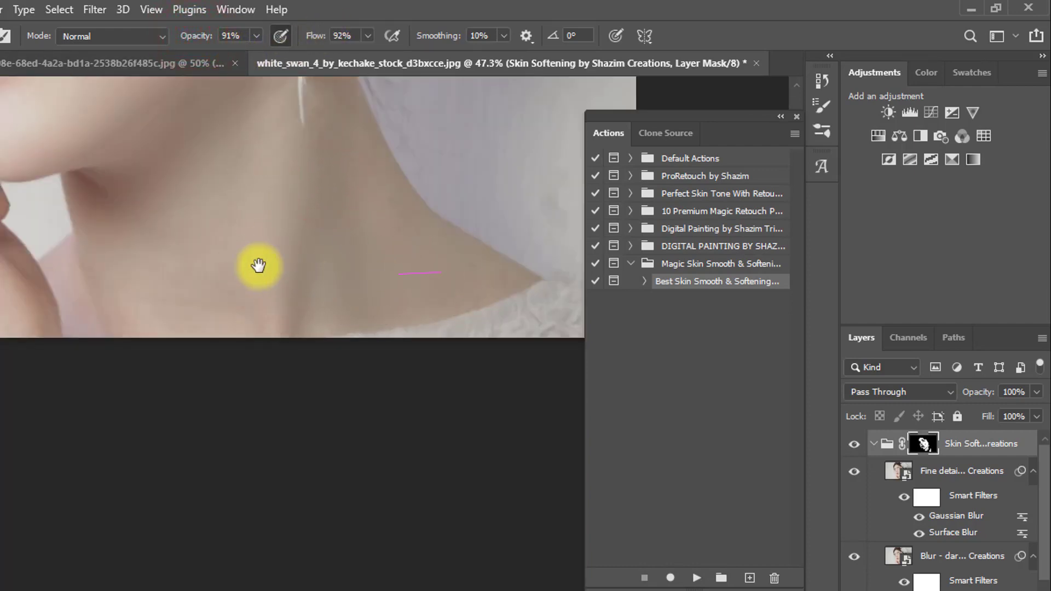
pyautogui.moveTo(268, 269); pyautogui.dragTo(347, 345)
pyautogui.moveTo(238, 296)
pyautogui.mouseDown()
pyautogui.moveTo(223, 332)
pyautogui.moveTo(378, 448)
pyautogui.mouseUp()
pyautogui.moveTo(336, 202)
pyautogui.mouseDown()
pyautogui.moveTo(333, 469)
pyautogui.moveTo(357, 439)
pyautogui.mouseUp()
pyautogui.moveTo(357, 358)
pyautogui.mouseDown()
pyautogui.moveTo(375, 273)
pyautogui.moveTo(350, 256)
pyautogui.mouseUp()
pyautogui.scroll(1, 352, 328)
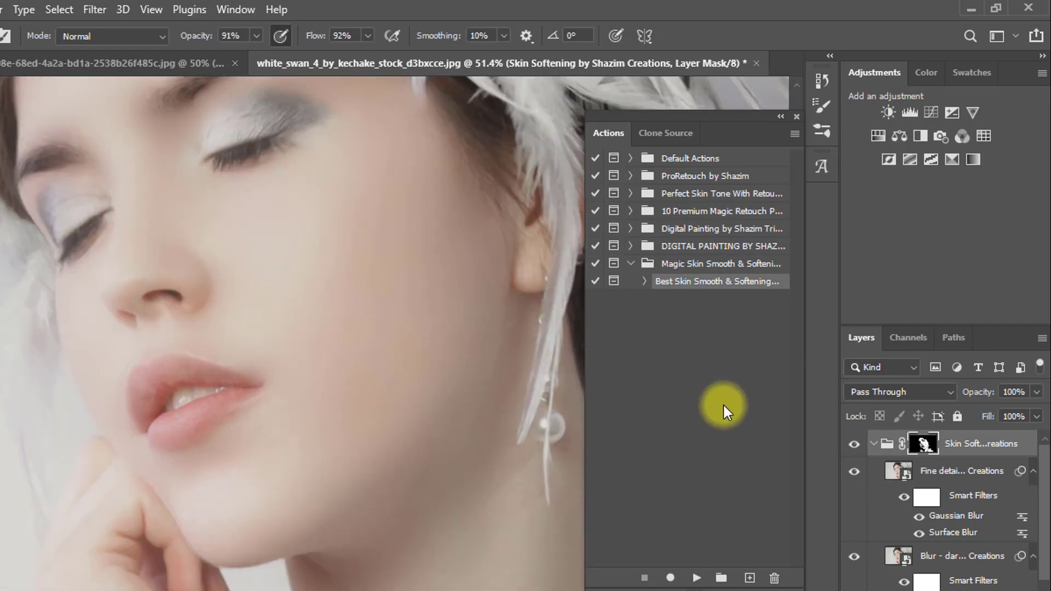
# Compare the swan portrait's face with the Skin Softening group hidden and shown.
pyautogui.click(854, 444)
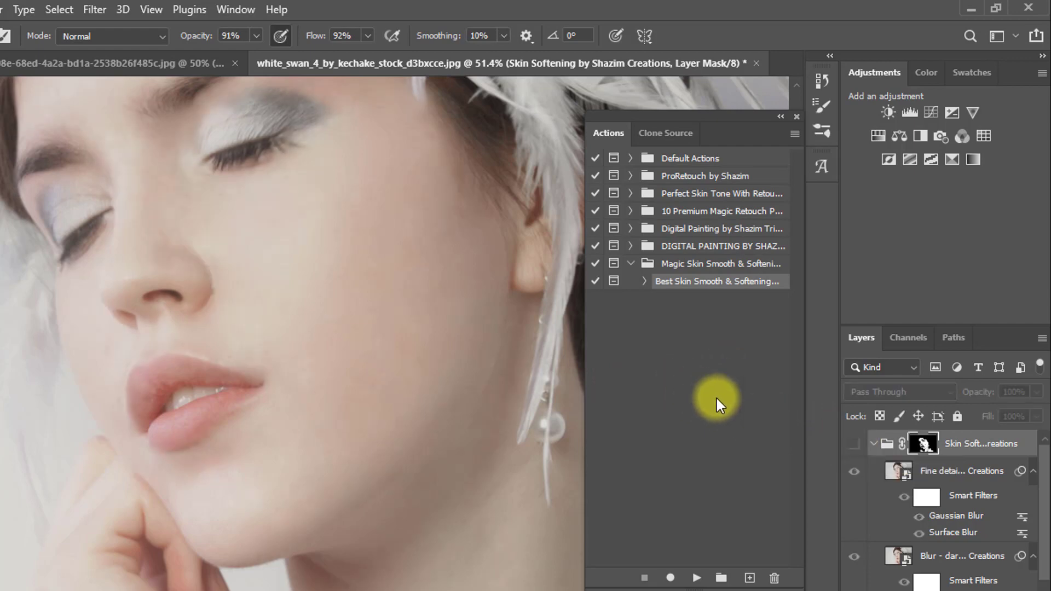
pyautogui.click(856, 446)
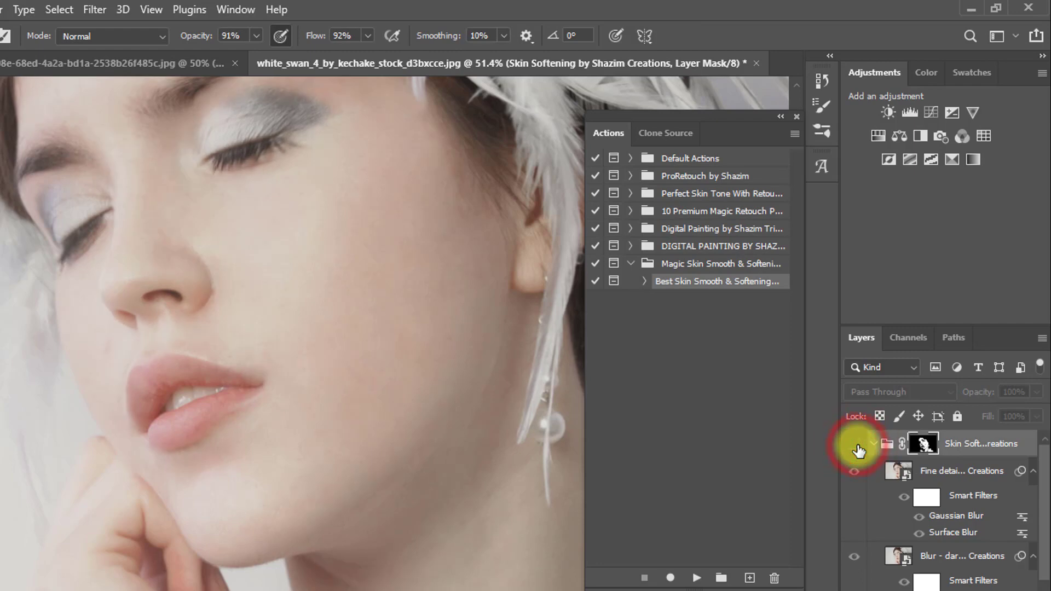
pyautogui.click(856, 447)
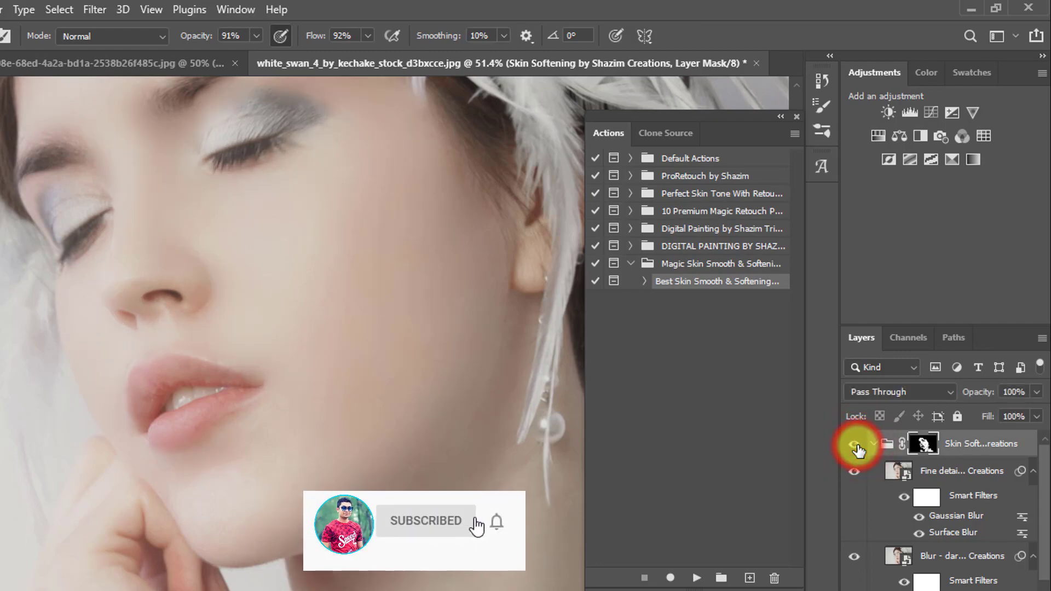
pyautogui.moveTo(282, 288); pyautogui.dragTo(298, 426)
pyautogui.click(854, 447)
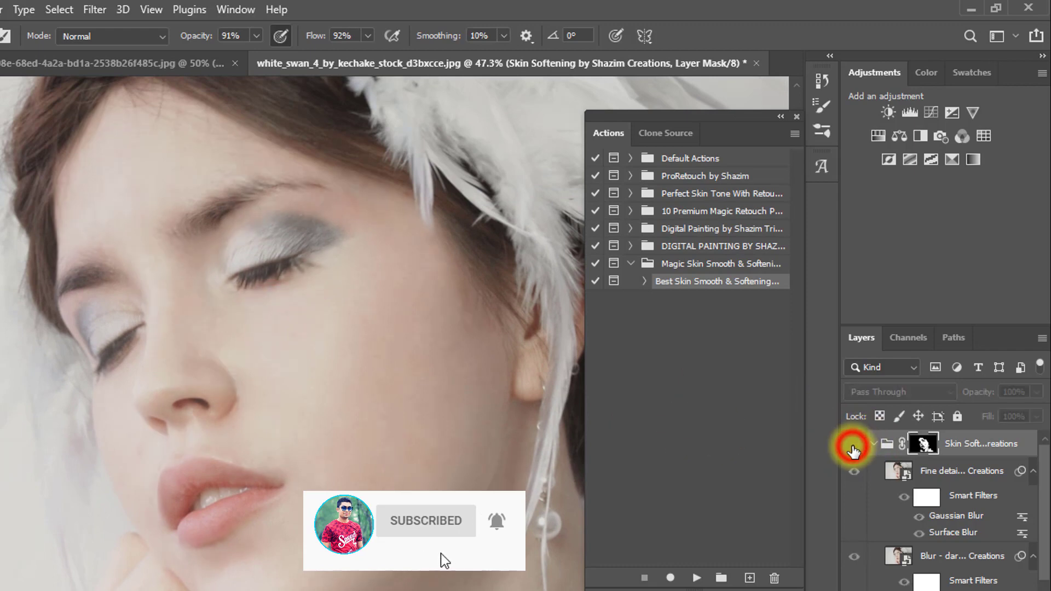
pyautogui.click(854, 446)
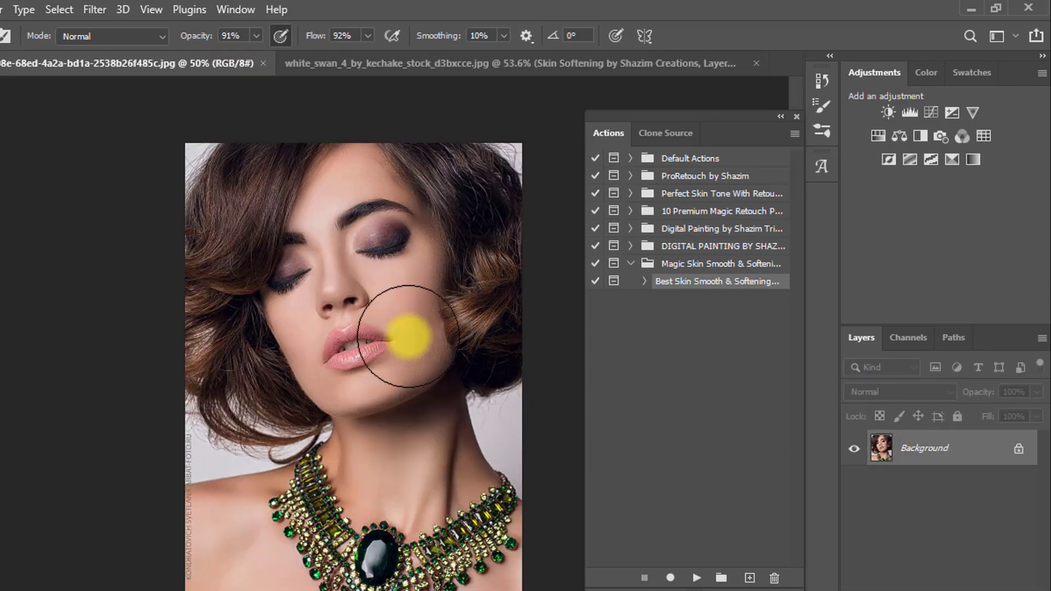
pyautogui.moveTo(399, 282); pyautogui.dragTo(462, 270)
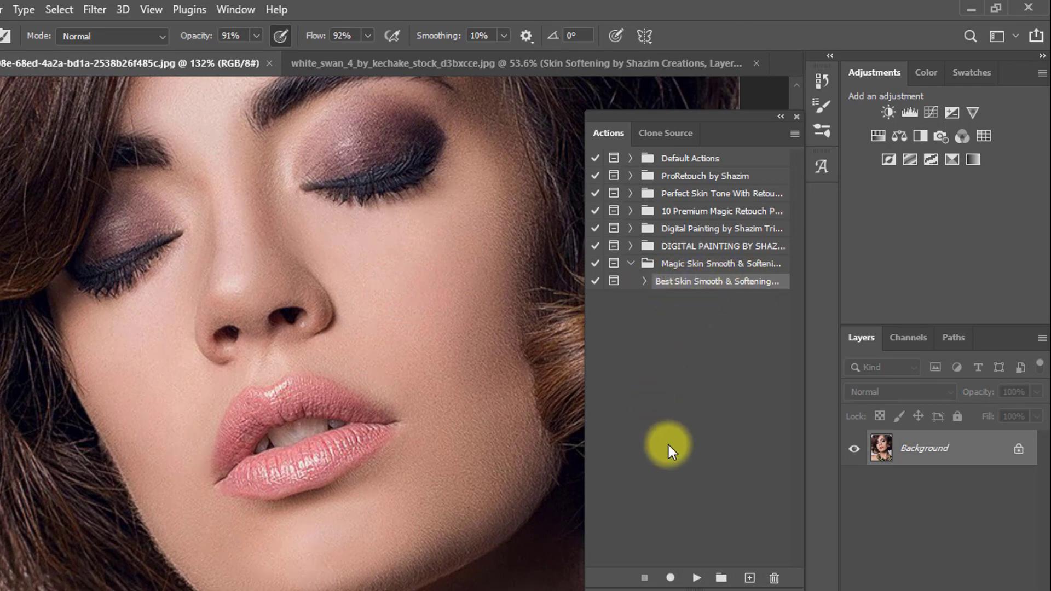
# Play the Best Skin Smooth & Softening action on the dark-haired portrait, accepting its 8.0-pixel Gaussian Blur and continuing past its messages to the end.
pyautogui.click(696, 579)
pyautogui.click(594, 136)
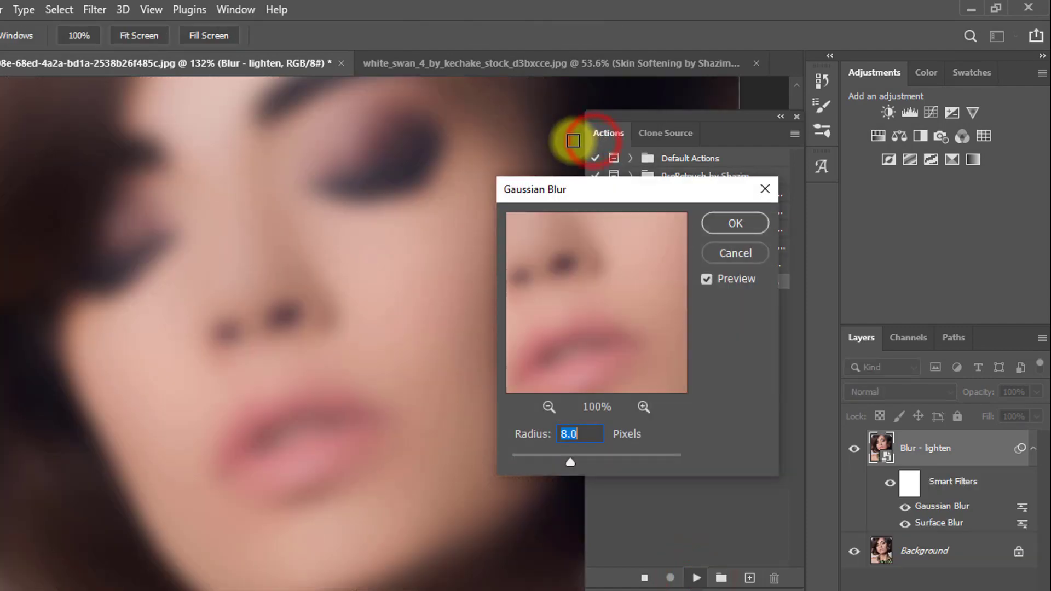
pyautogui.click(734, 224)
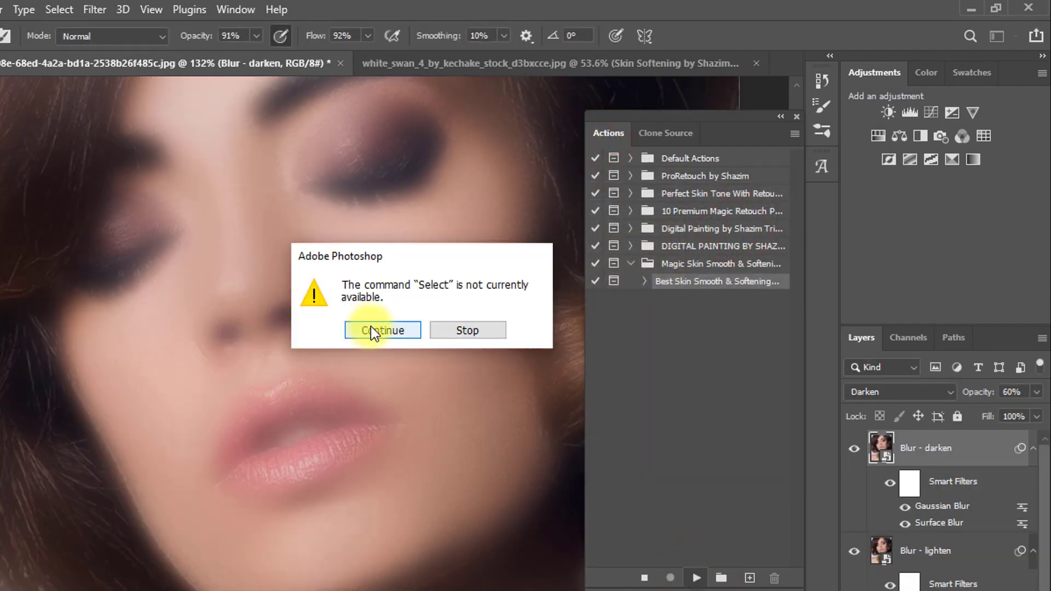
pyautogui.click(371, 328)
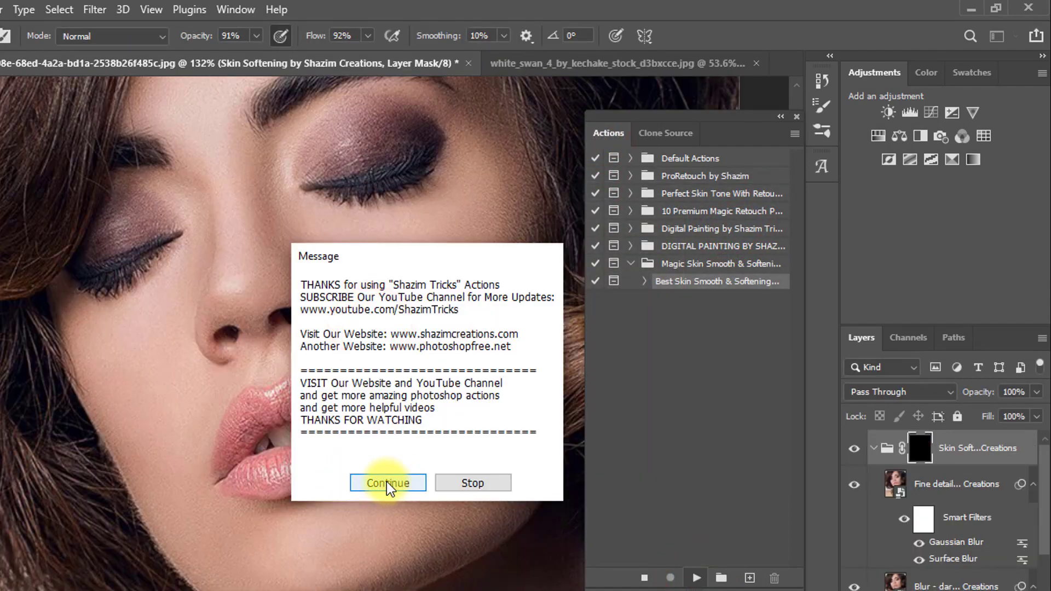
pyautogui.click(386, 483)
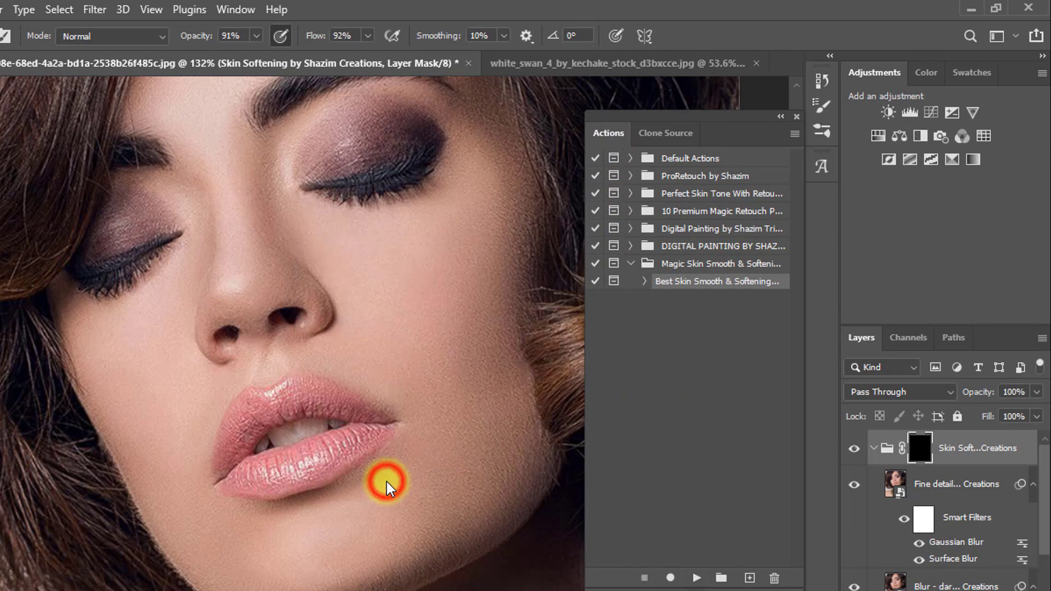
# Reduce the brush size and paint white on the new group's mask over the forehead, temple, cheek and chin.
pyautogui.moveTo(394, 275); pyautogui.dragTo(380, 383)
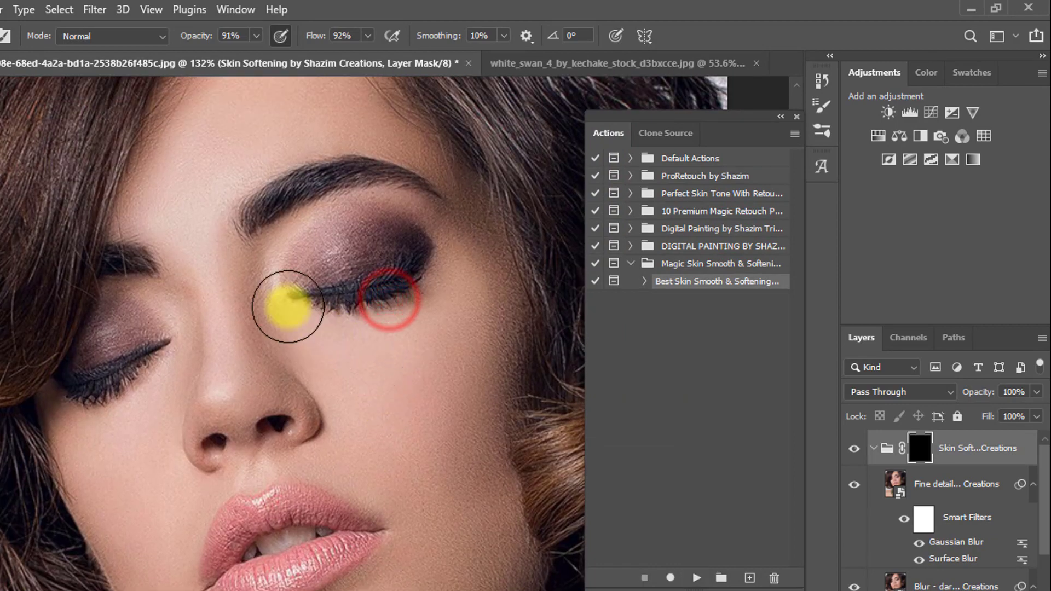
pyautogui.moveTo(204, 180)
pyautogui.mouseDown()
pyautogui.moveTo(208, 259)
pyautogui.moveTo(178, 266)
pyautogui.moveTo(237, 139)
pyautogui.mouseUp()
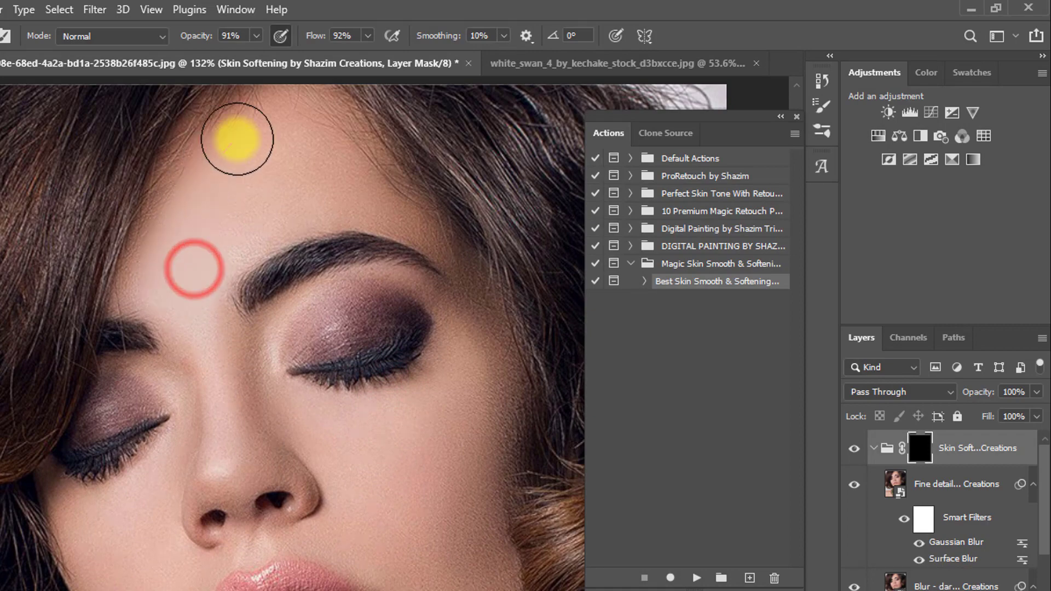
pyautogui.press('[')
pyautogui.press('[')
pyautogui.press('[')
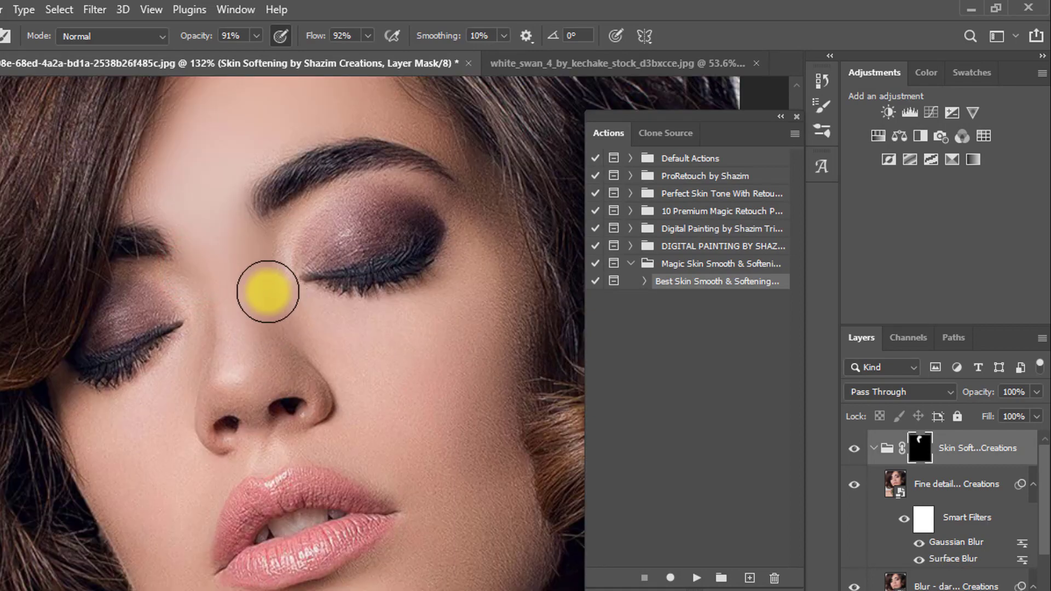
pyautogui.moveTo(273, 292)
pyautogui.mouseDown()
pyautogui.moveTo(287, 325)
pyautogui.moveTo(490, 373)
pyautogui.moveTo(501, 421)
pyautogui.moveTo(412, 380)
pyautogui.mouseUp()
pyautogui.moveTo(394, 439); pyautogui.dragTo(417, 301)
pyautogui.moveTo(395, 289)
pyautogui.mouseDown()
pyautogui.moveTo(410, 321)
pyautogui.moveTo(506, 390)
pyautogui.moveTo(525, 347)
pyautogui.moveTo(429, 347)
pyautogui.moveTo(432, 450)
pyautogui.moveTo(444, 434)
pyautogui.moveTo(380, 467)
pyautogui.mouseUp()
pyautogui.moveTo(427, 479)
pyautogui.mouseDown()
pyautogui.moveTo(452, 479)
pyautogui.moveTo(410, 505)
pyautogui.moveTo(342, 510)
pyautogui.moveTo(249, 482)
pyautogui.moveTo(193, 435)
pyautogui.mouseUp()
# Set the brush to 70% opacity and 70% flow, and paint the softening mask over the forehead and the cheek beside the mouth.
pyautogui.moveTo(212, 39); pyautogui.dragTo(209, 41)
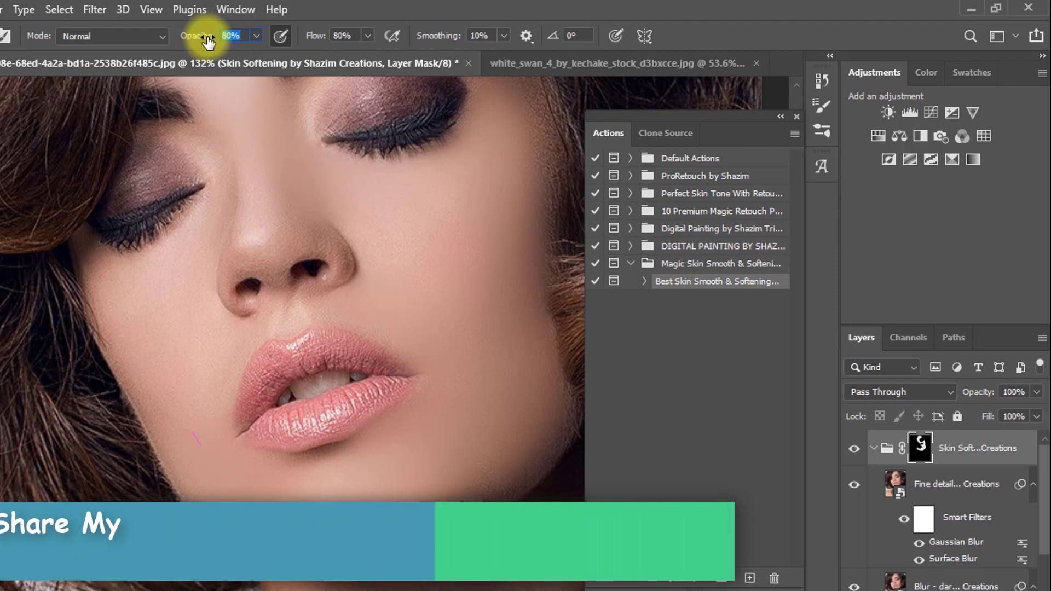
pyautogui.write('70')
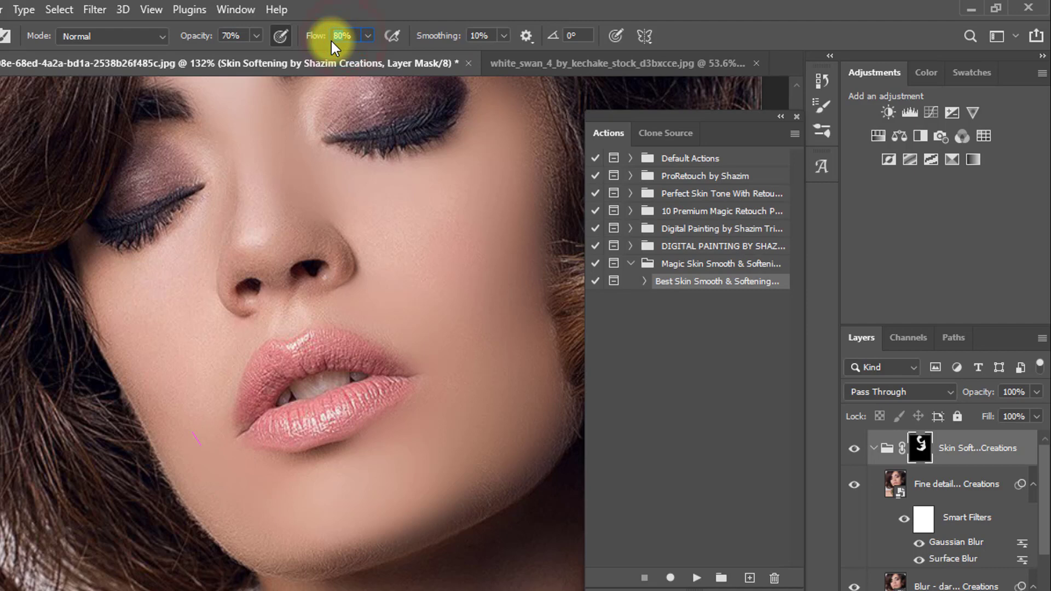
pyautogui.write('70')
pyautogui.scroll(5, 360, 173)
pyautogui.moveTo(356, 151); pyautogui.dragTo(357, 199)
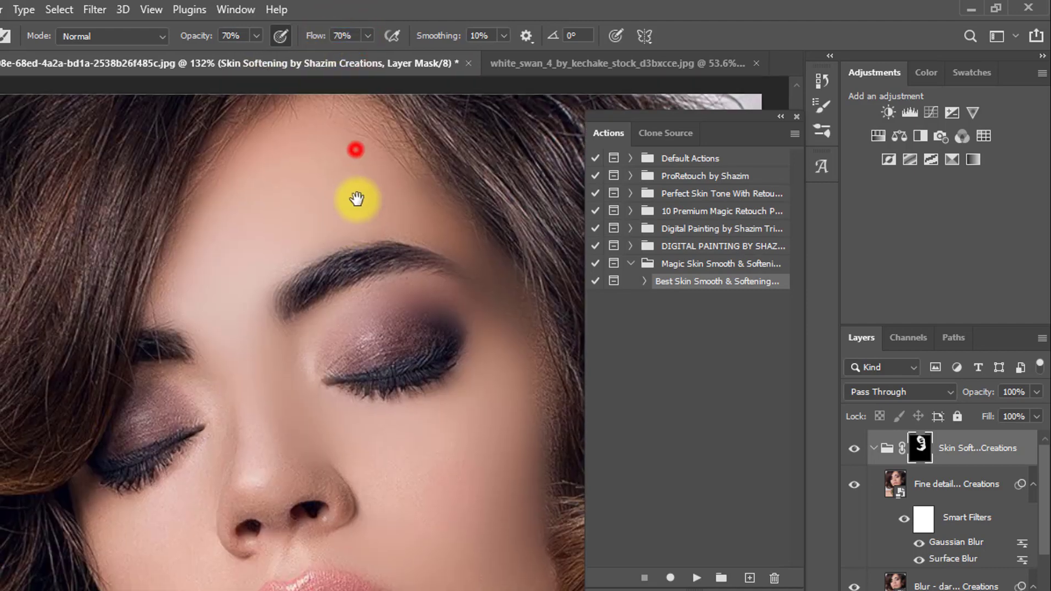
pyautogui.moveTo(333, 386); pyautogui.dragTo(357, 166)
pyautogui.moveTo(374, 335)
pyautogui.mouseDown()
pyautogui.moveTo(456, 386)
pyautogui.moveTo(465, 407)
pyautogui.mouseUp()
pyautogui.moveTo(464, 374); pyautogui.dragTo(449, 409)
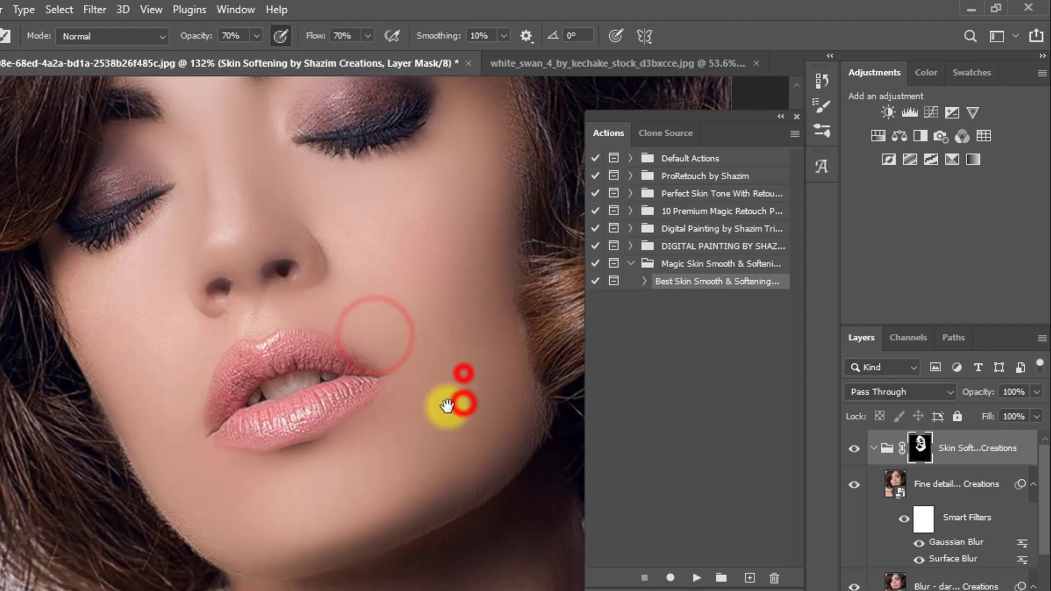
# Extend the softening mask over the lower cheek, jawline, chin, neck and the opposite cheek.
pyautogui.moveTo(454, 356); pyautogui.dragTo(472, 373)
pyautogui.moveTo(483, 385)
pyautogui.mouseDown()
pyautogui.moveTo(511, 387)
pyautogui.moveTo(503, 418)
pyautogui.mouseUp()
pyautogui.moveTo(499, 434); pyautogui.dragTo(387, 495)
pyautogui.moveTo(507, 378); pyautogui.dragTo(502, 255)
pyautogui.moveTo(507, 378); pyautogui.dragTo(349, 456)
pyautogui.moveTo(352, 449)
pyautogui.mouseDown()
pyautogui.moveTo(589, 237)
pyautogui.moveTo(591, 221)
pyautogui.mouseUp()
pyautogui.moveTo(325, 463)
pyautogui.mouseDown()
pyautogui.moveTo(331, 382)
pyautogui.moveTo(257, 409)
pyautogui.mouseUp()
pyautogui.moveTo(233, 415); pyautogui.dragTo(131, 434)
pyautogui.moveTo(493, 109); pyautogui.dragTo(366, 353)
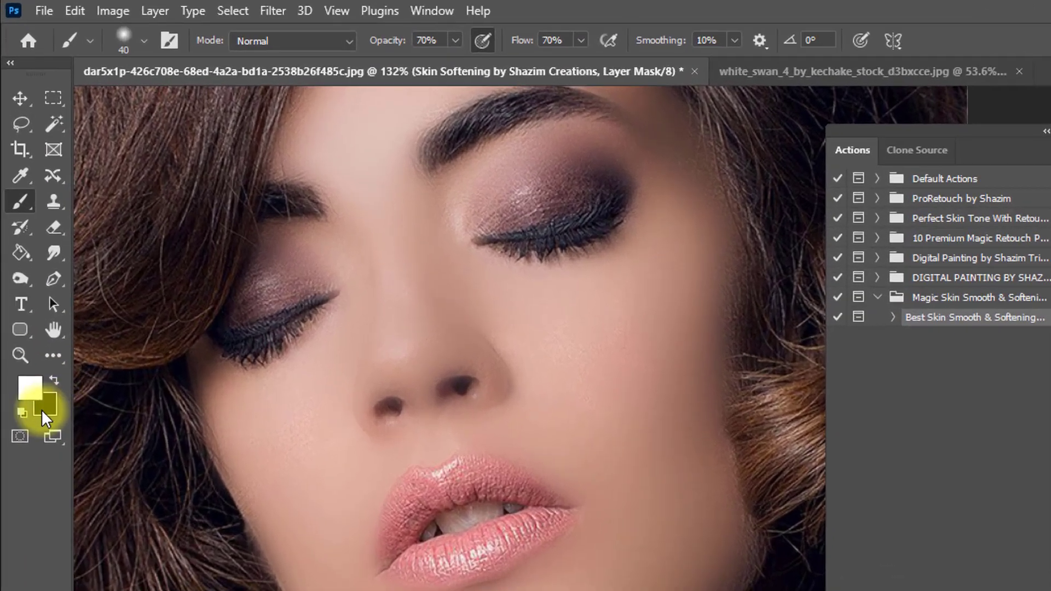
# Switch the painting colour to black and paint out the softening over both nostrils and the lips.
pyautogui.press('x')
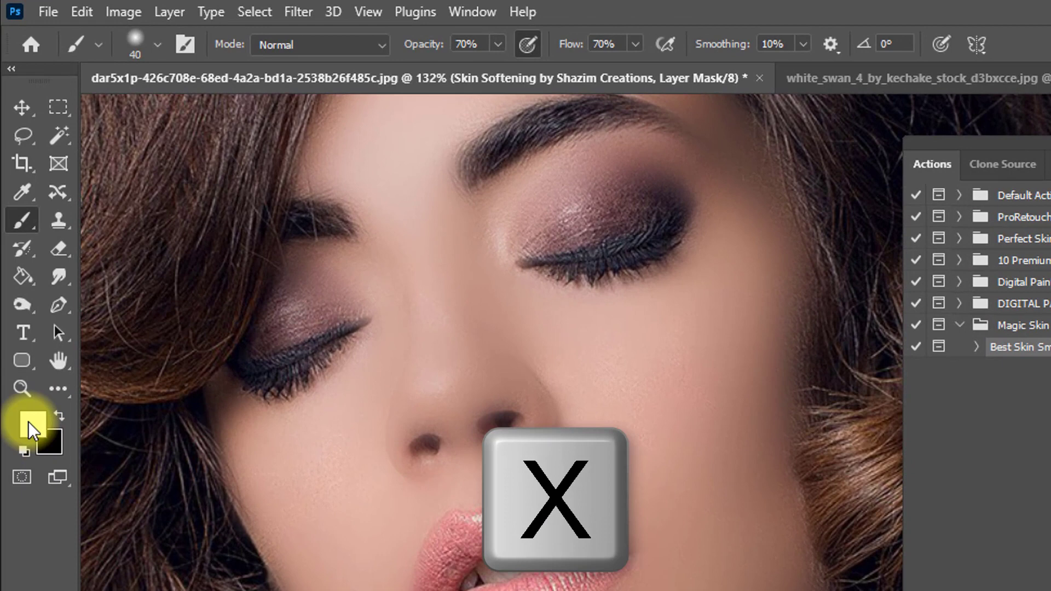
pyautogui.click(58, 415)
pyautogui.click(506, 425)
pyautogui.click(429, 443)
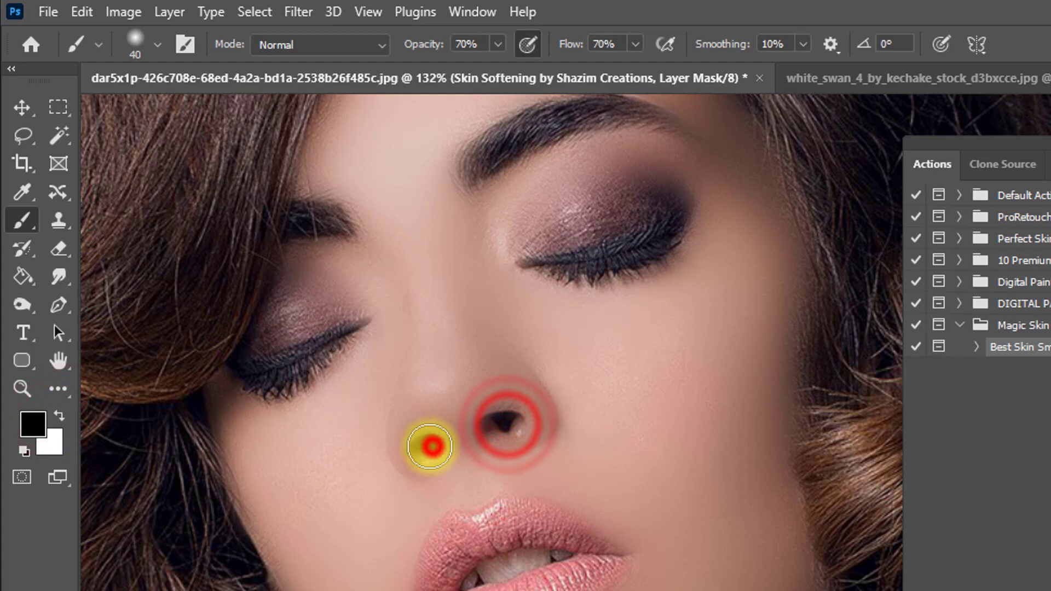
pyautogui.click(507, 424)
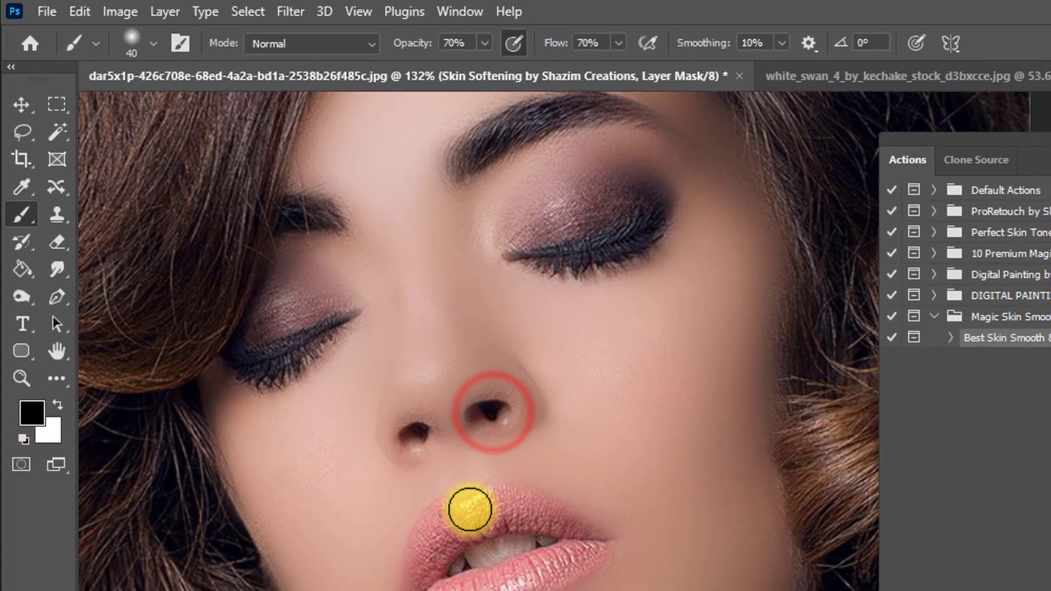
pyautogui.click(465, 518)
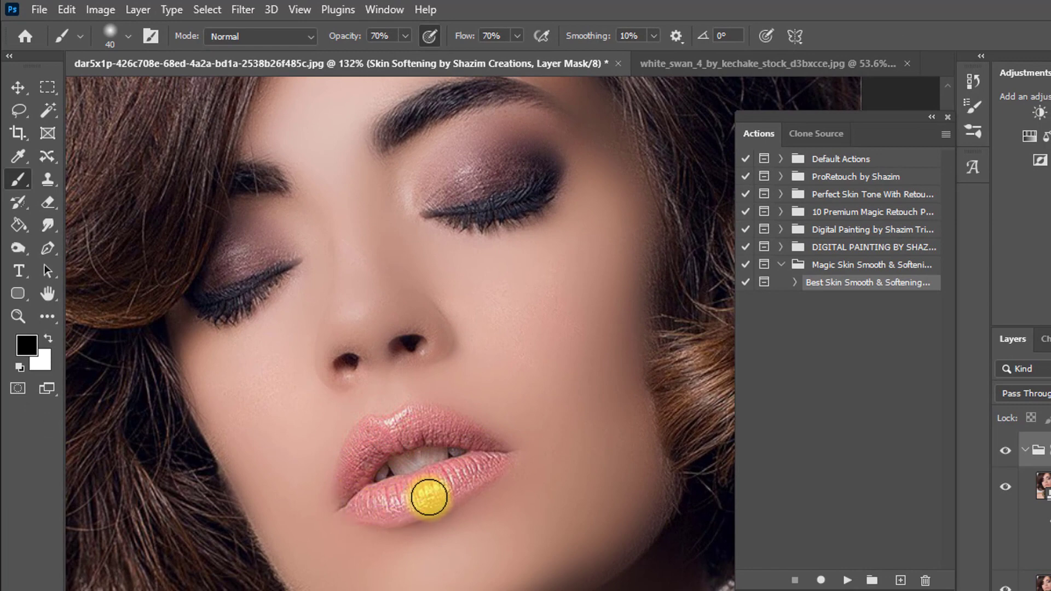
# Paint black on the mask over both eyelids, the eyebrow and the hair edge to restore their detail.
pyautogui.click(446, 207)
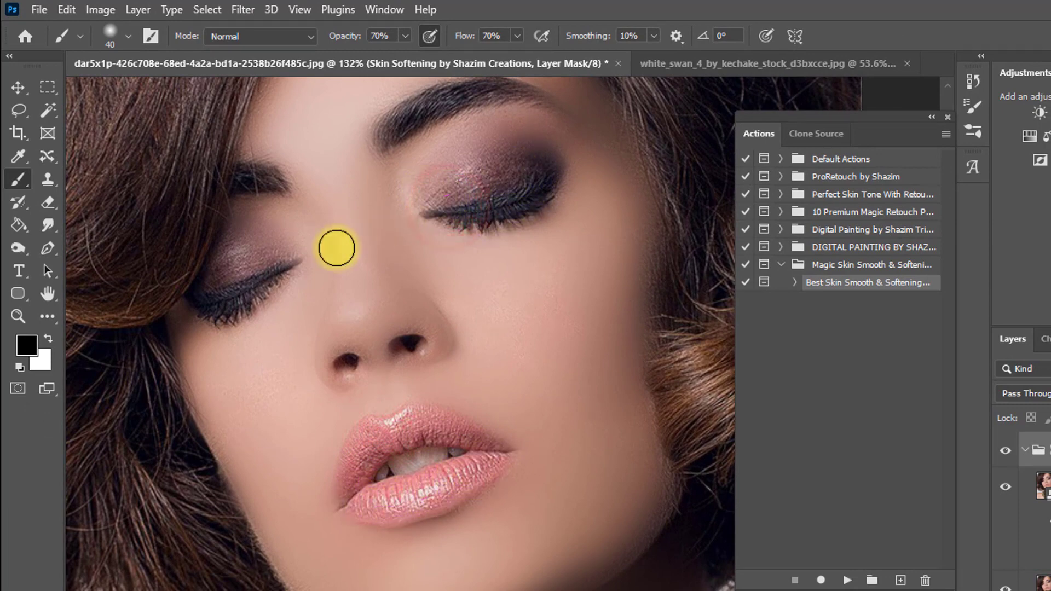
pyautogui.click(237, 264)
pyautogui.moveTo(422, 163); pyautogui.dragTo(339, 280)
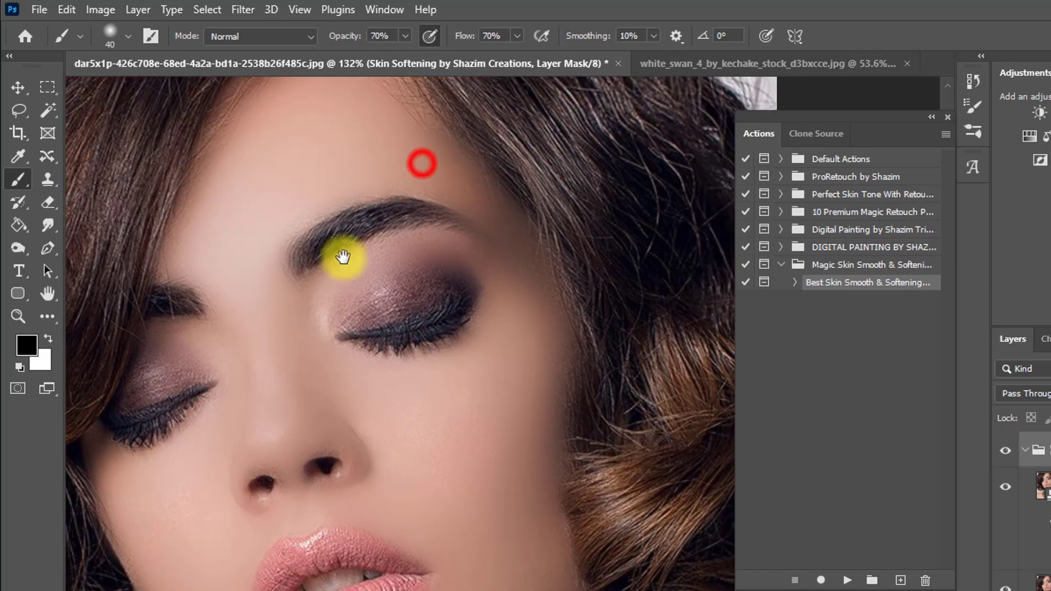
pyautogui.moveTo(434, 215)
pyautogui.mouseDown()
pyautogui.moveTo(483, 232)
pyautogui.moveTo(394, 223)
pyautogui.mouseUp()
pyautogui.moveTo(539, 213); pyautogui.dragTo(510, 146)
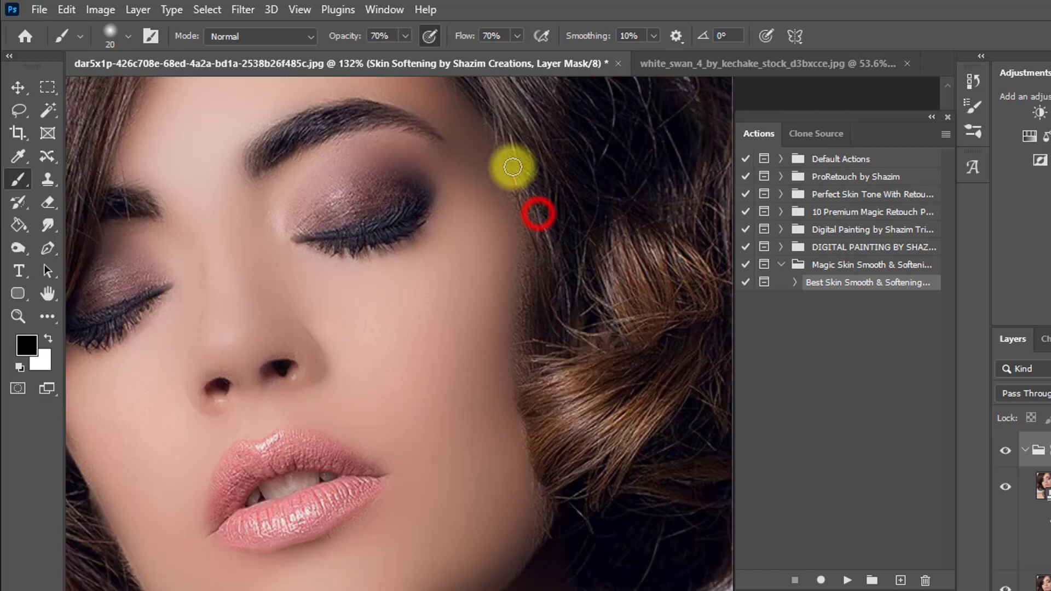
pyautogui.moveTo(519, 169); pyautogui.dragTo(552, 306)
pyautogui.moveTo(542, 270)
pyautogui.mouseDown()
pyautogui.moveTo(504, 202)
pyautogui.moveTo(521, 244)
pyautogui.moveTo(429, 143)
pyautogui.mouseUp()
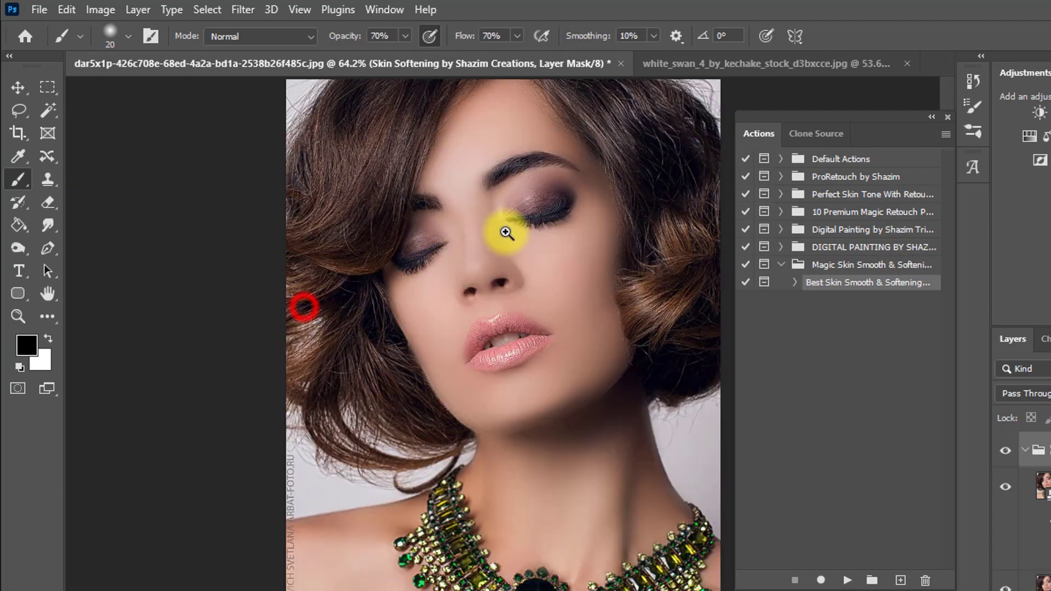
# Touch up the mask at the eyelashes with black, and set the painting colour back to white.
pyautogui.moveTo(507, 232); pyautogui.dragTo(568, 209)
pyautogui.click(530, 216)
pyautogui.press('x')
pyautogui.moveTo(611, 275); pyautogui.dragTo(592, 267)
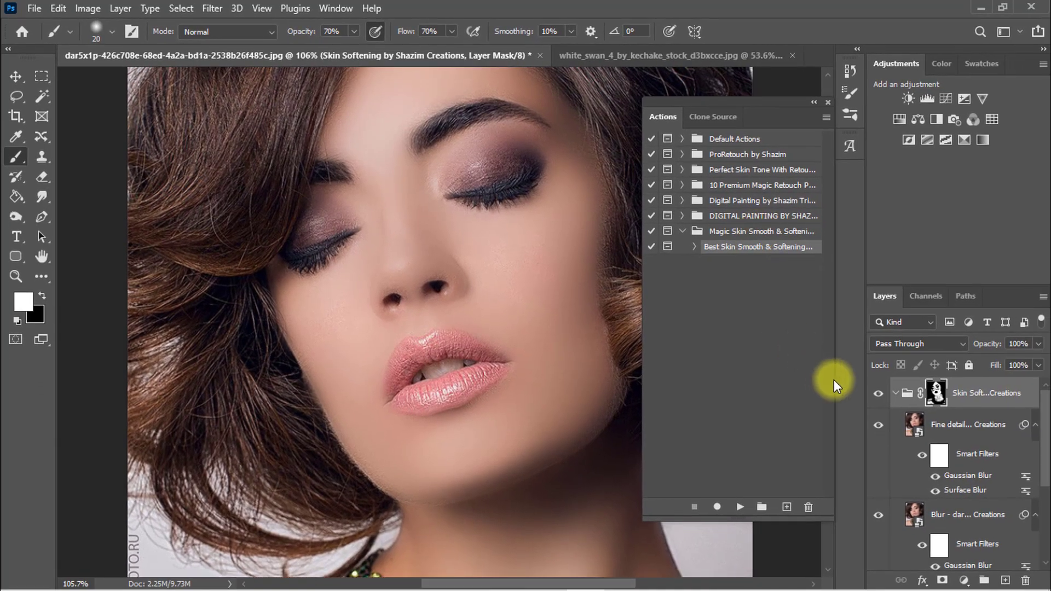
# Compare the dark-haired portrait's skin with the Skin Softening group hidden and shown, and minimize the program to the desktop.
pyautogui.click(877, 394)
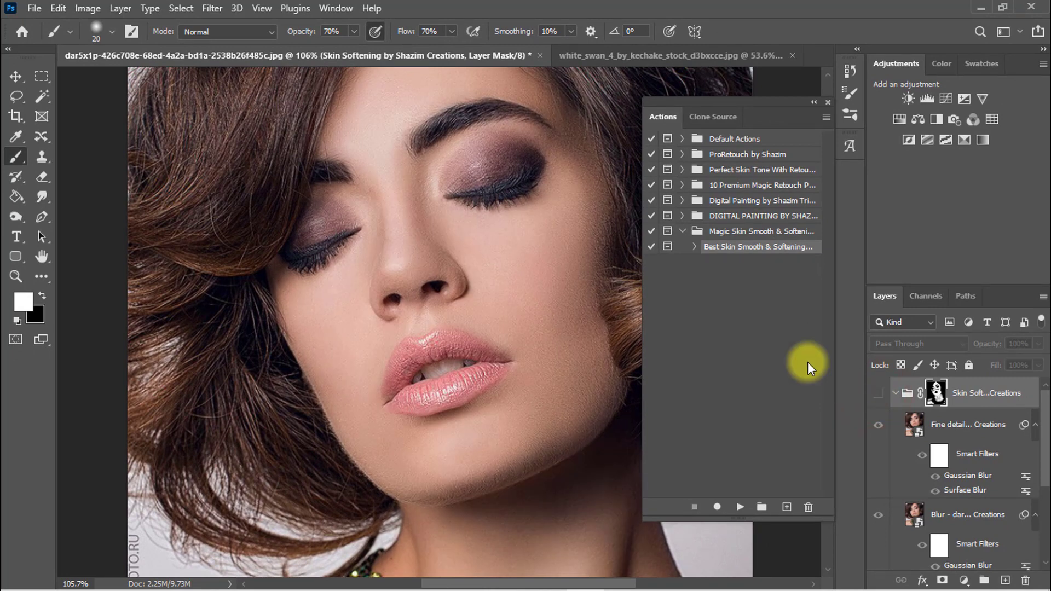
pyautogui.moveTo(514, 243); pyautogui.dragTo(542, 249)
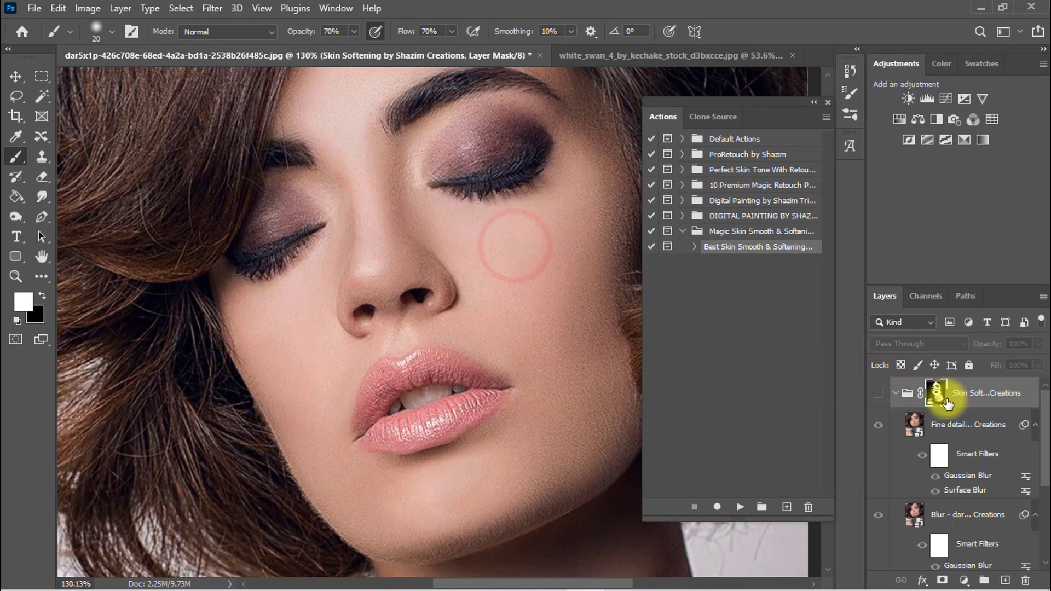
pyautogui.click(880, 393)
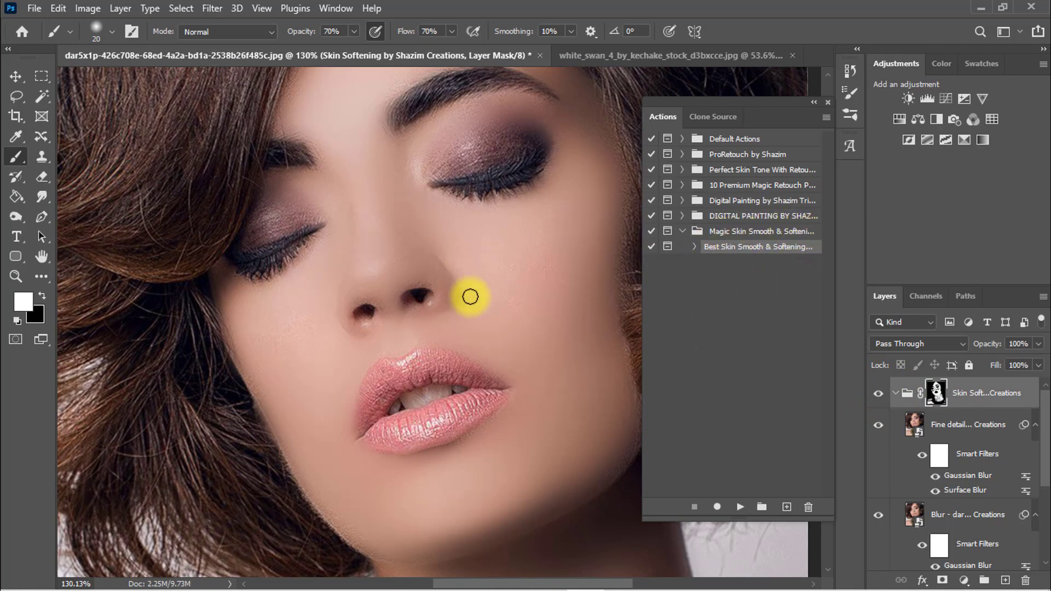
pyautogui.click(878, 393)
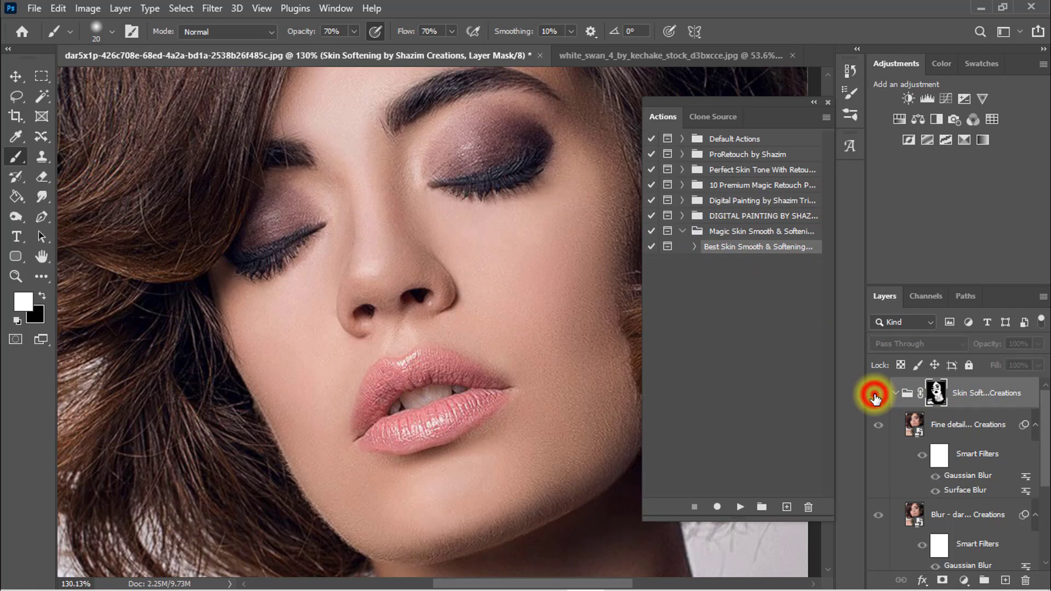
pyautogui.click(877, 393)
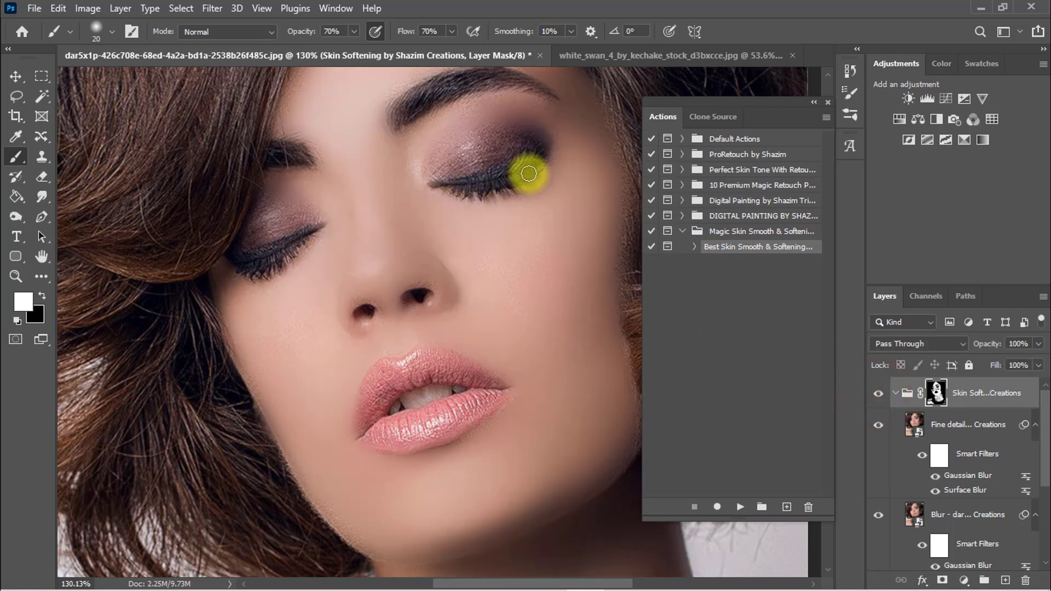
pyautogui.click(878, 393)
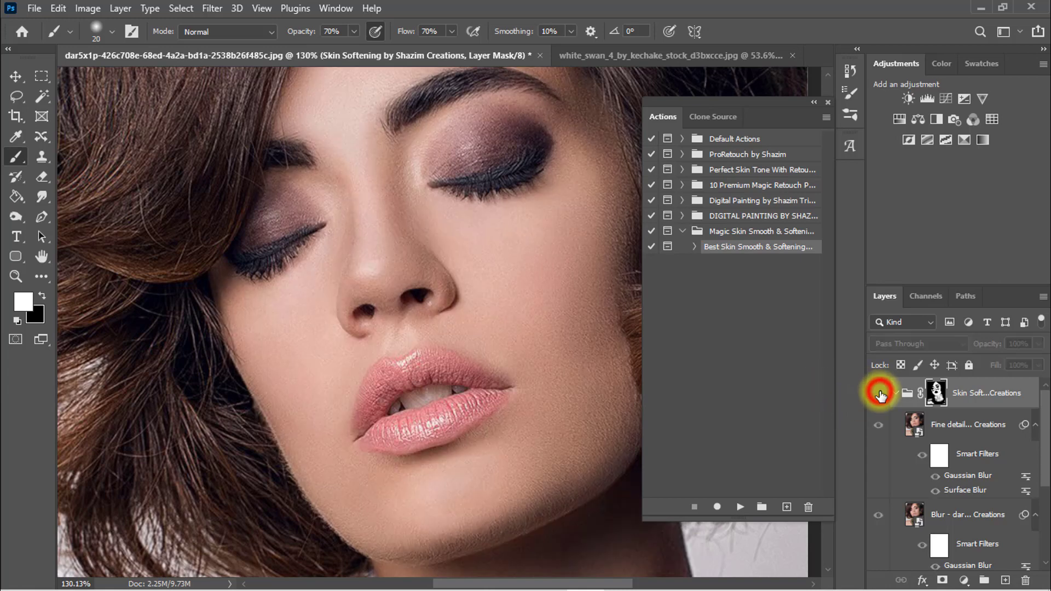
pyautogui.click(879, 393)
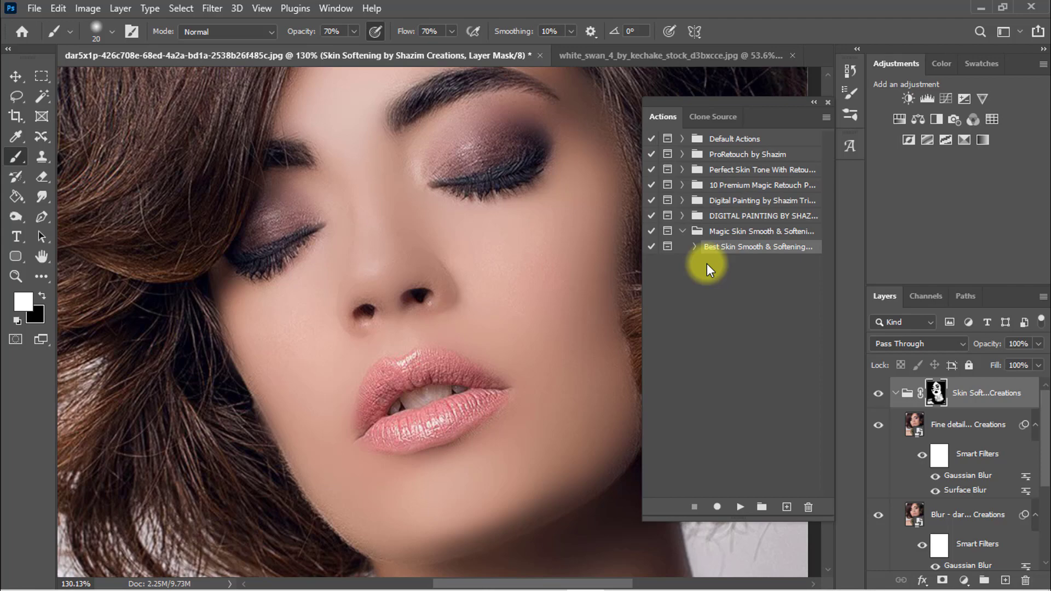
pyautogui.click(980, 8)
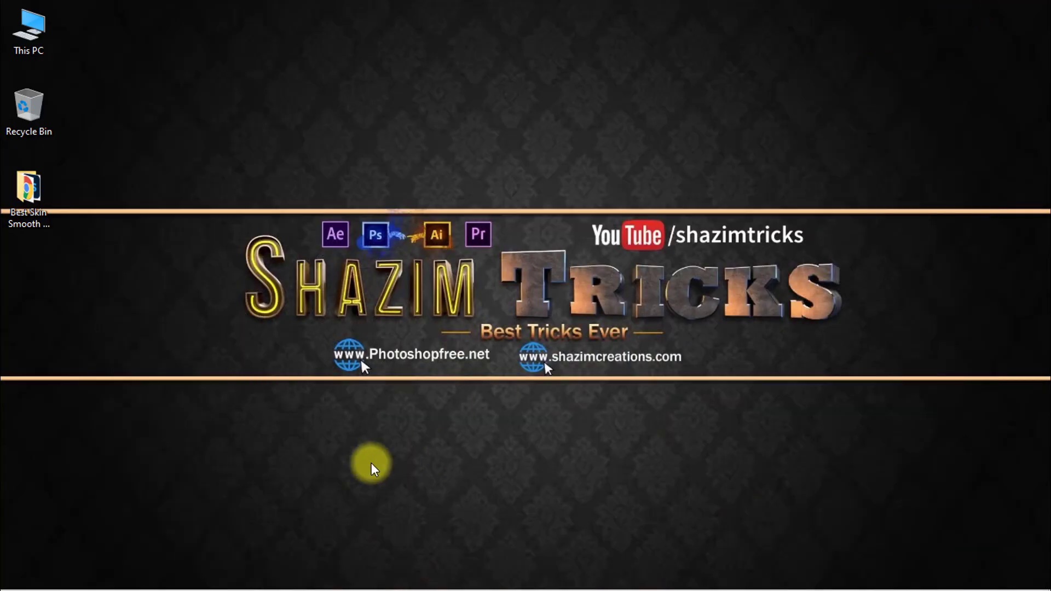